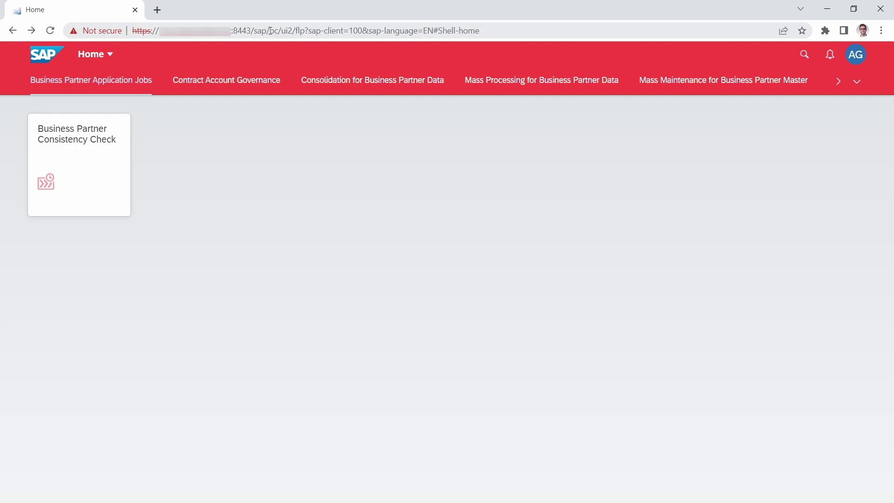
- Open the UI theme designer from the same host at /sap/bc/theming/theme-designer?sap-client=100
left_click_drag(270, 31, 512, 27)
type("bc/theming/theme-designer?sap-client=")
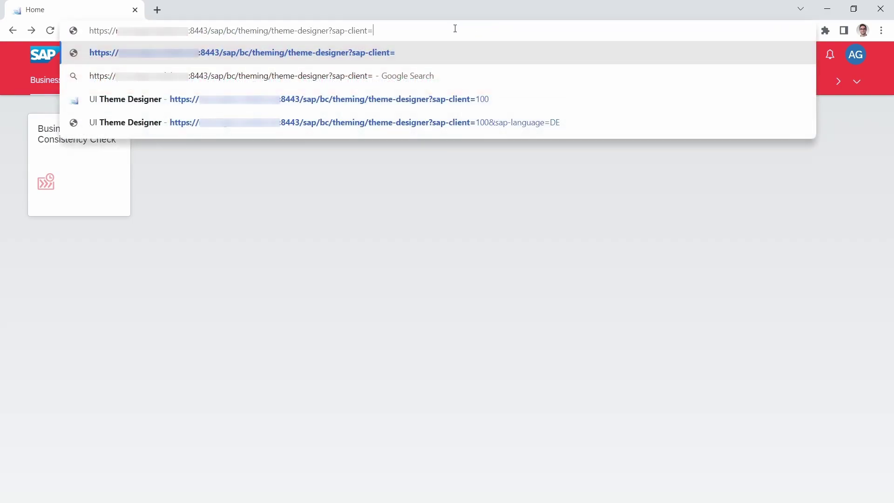
type("100")
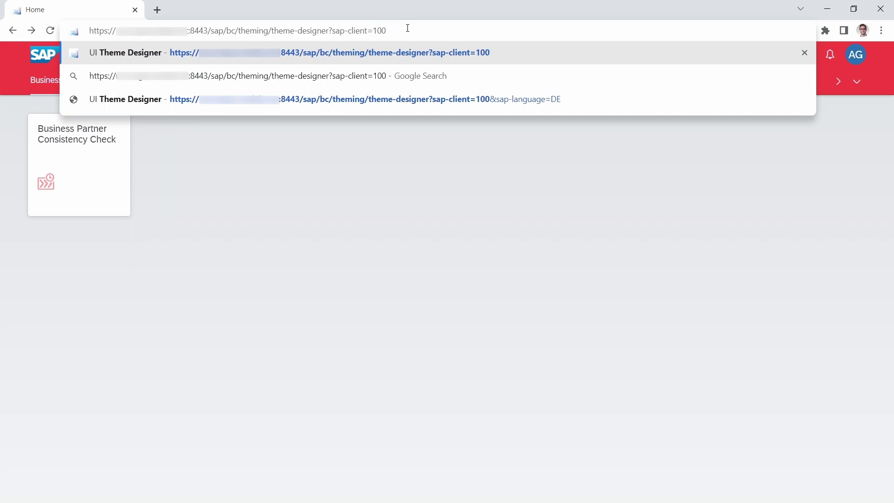
key("Return")
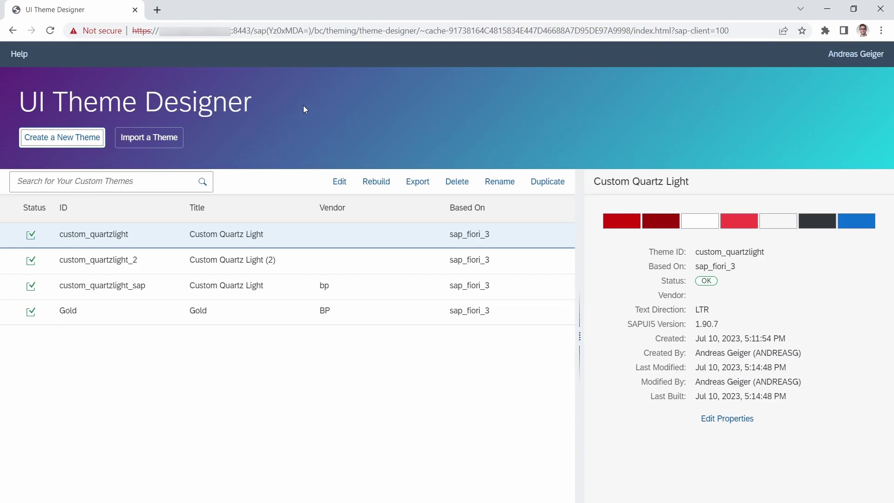
- Switch to SAP GUI and run transaction /n/ui5/theme_designer
key("alt+Tab")
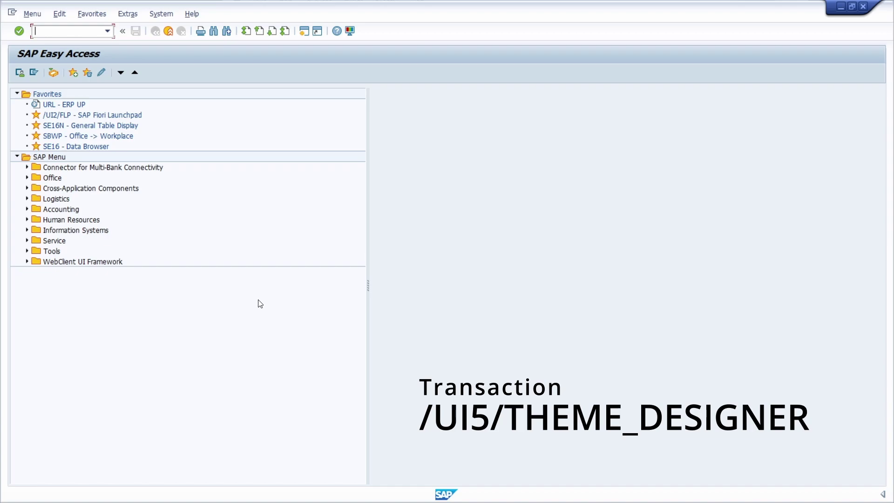
type("/n/")
type("ui5/")
type("theme_des")
type("igner")
key("Return")
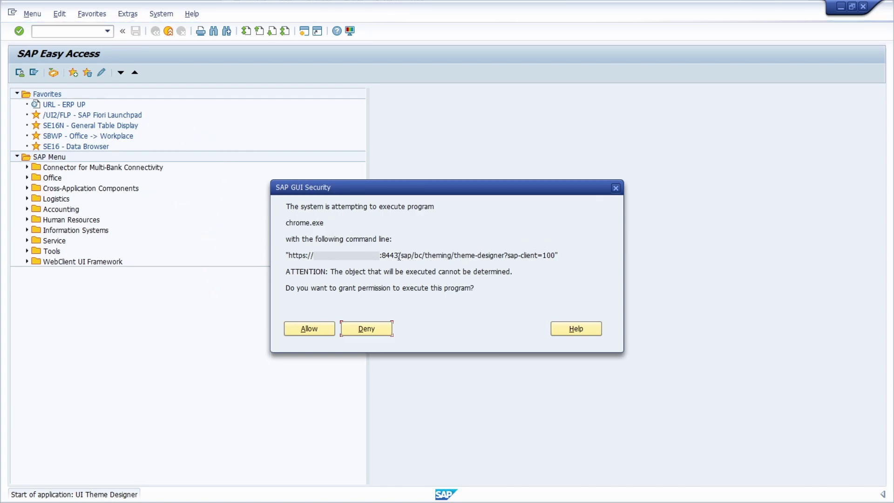
- Check the theme designer path in the SAP GUI security request and allow chrome.exe to run
mouse_move(399, 255)
left_mouse_down()
mouse_move(557, 255)
mouse_move(400, 255)
left_mouse_up()
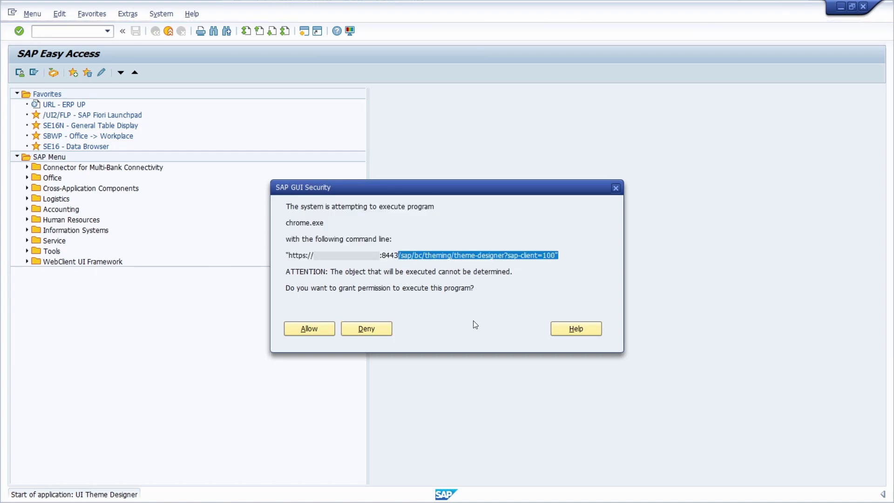
left_click(500, 282)
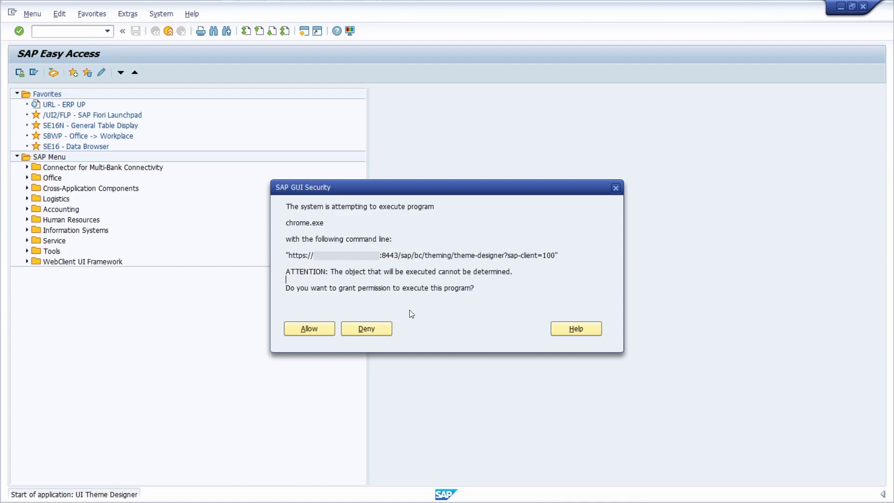
left_click(303, 330)
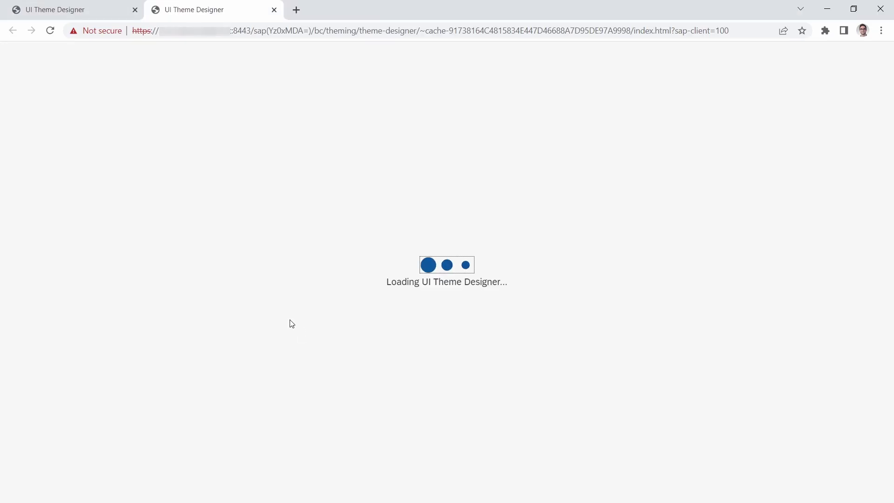
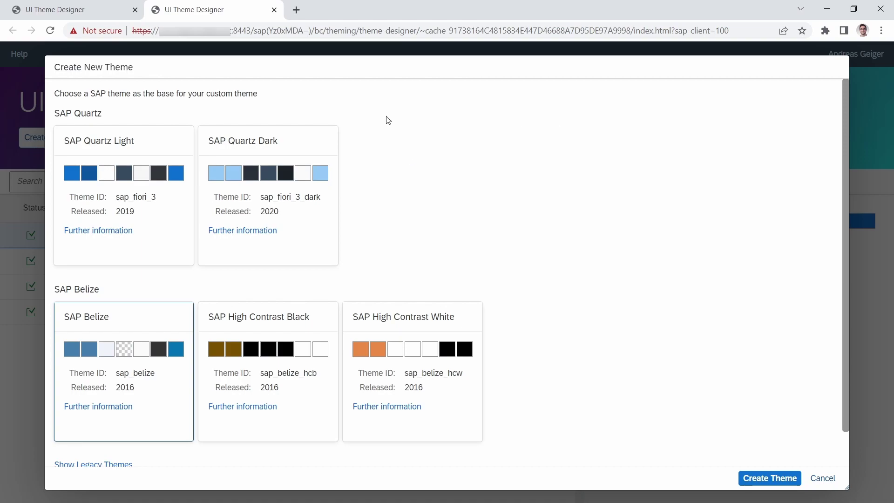
- Look through the available base themes and choose SAP Quartz Light for the new theme
scroll(426, 228, "down", 1)
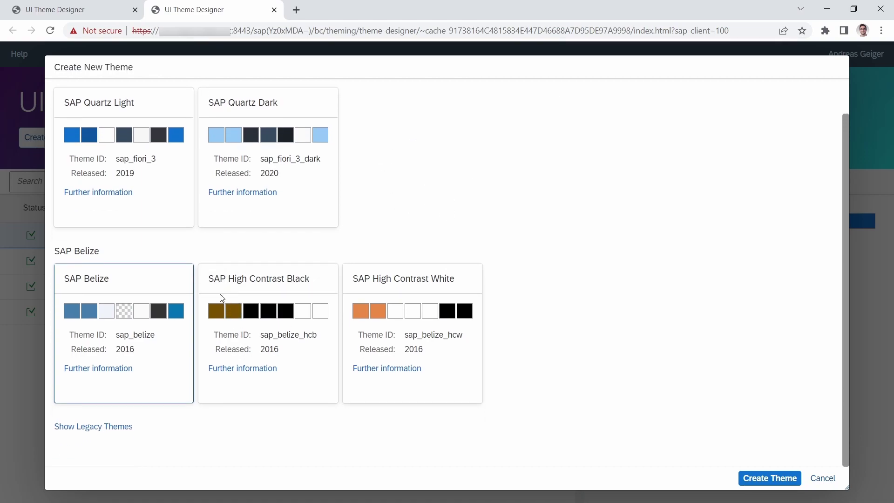
scroll(399, 244, "up", 1)
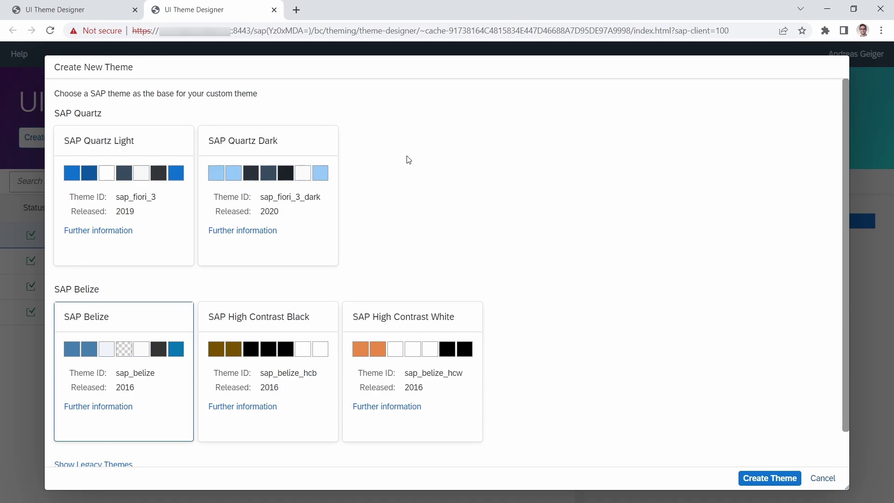
left_click(125, 146)
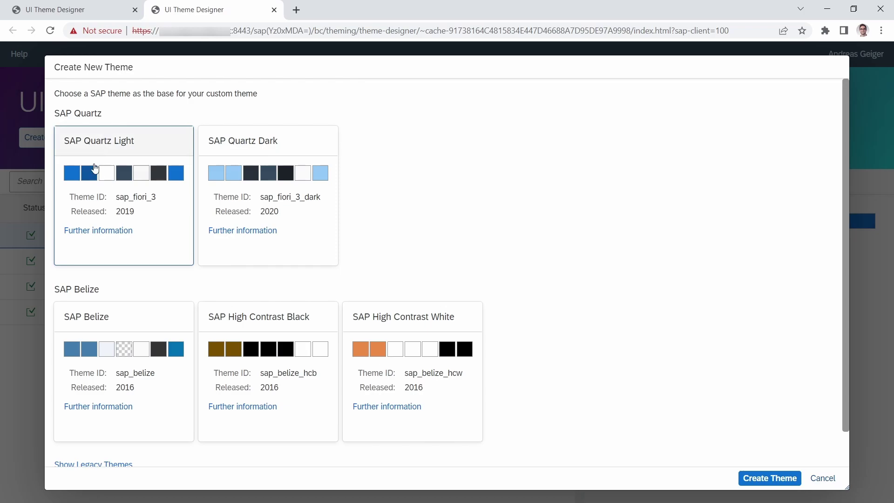
- Consult the further information on SAP Quartz Light in the Fiori theming guidelines, accepting all cookies, and return to the theme creation dialog
left_click(100, 234)
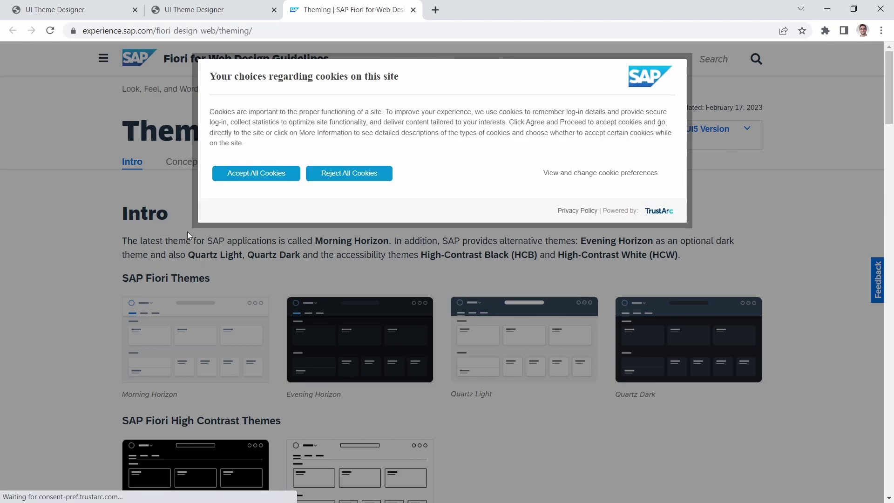
left_click(260, 179)
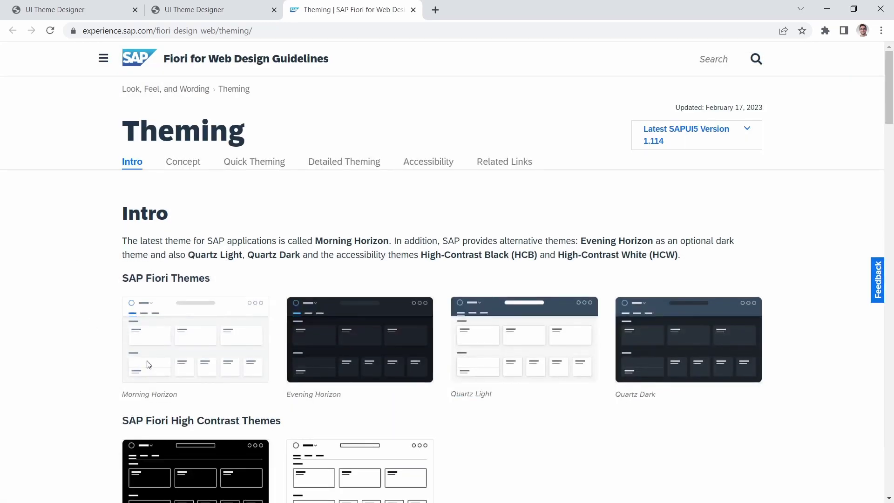
scroll(98, 314, "down", 4)
scroll(96, 309, "down", 11)
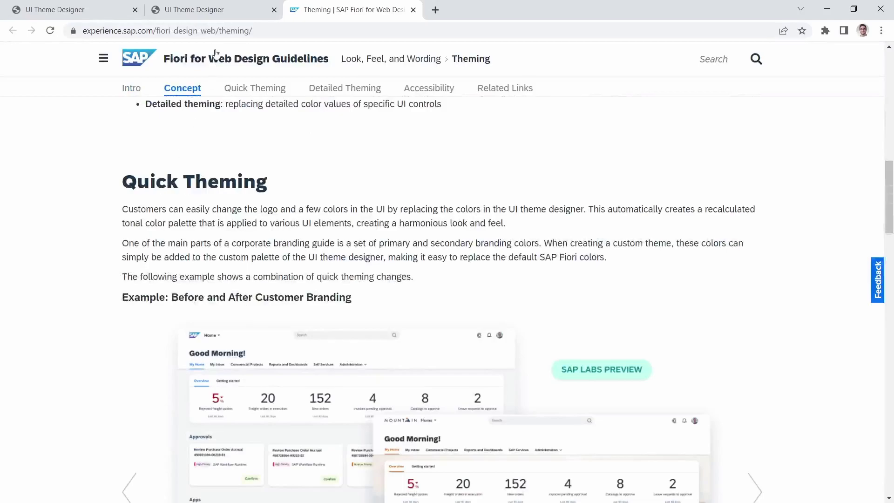
left_click(217, 13)
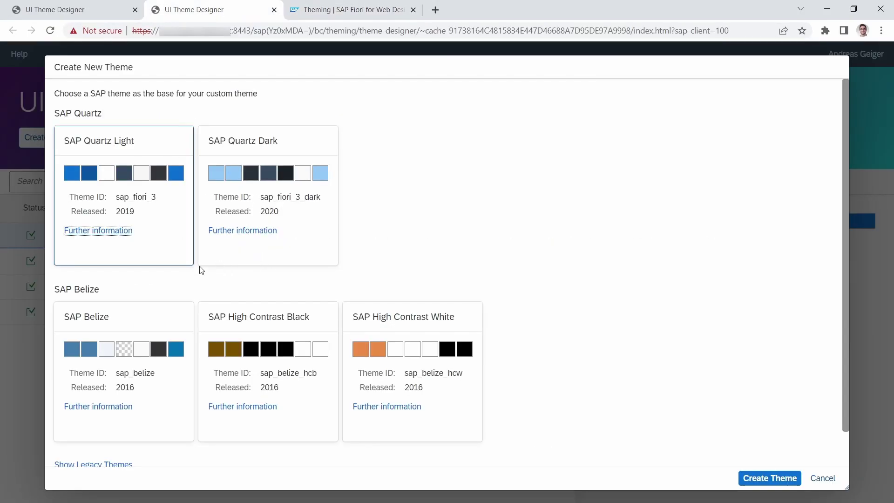
- Show the legacy themes in the base theme list and look through them
scroll(197, 275, "down", 1)
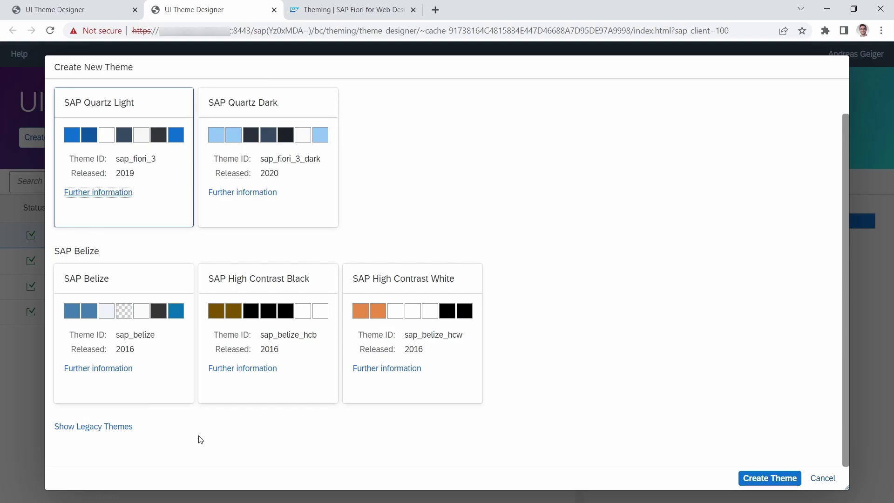
left_click(73, 427)
scroll(206, 418, "down", 3)
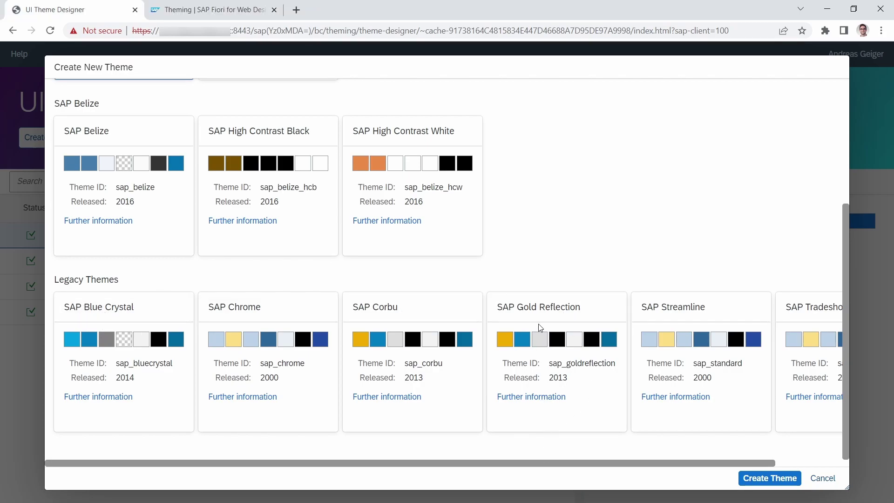
scroll(564, 174, "up", 4)
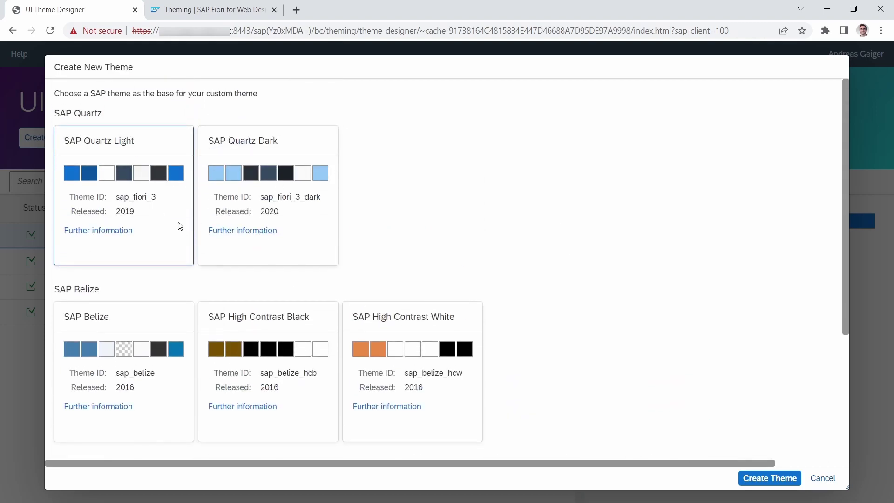
- Create the new custom theme based on SAP Quartz Light
mouse_move(102, 171)
scroll(535, 209, "down", 4)
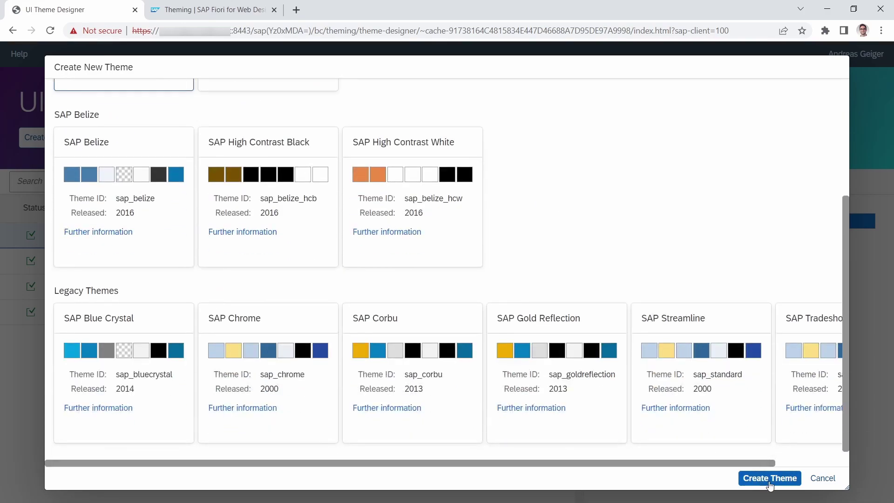
left_click(775, 480)
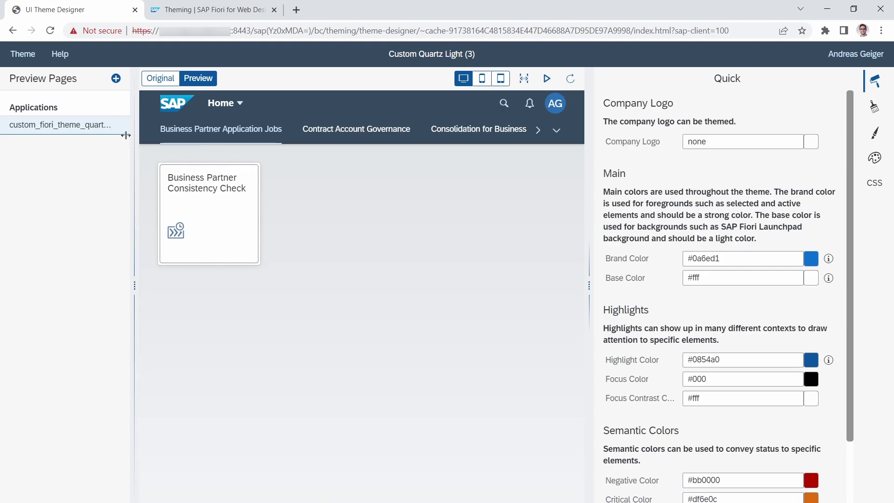
- Compare the preview page's original and themed versions, and view the themed page in phone and tablet sizes
mouse_move(91, 133)
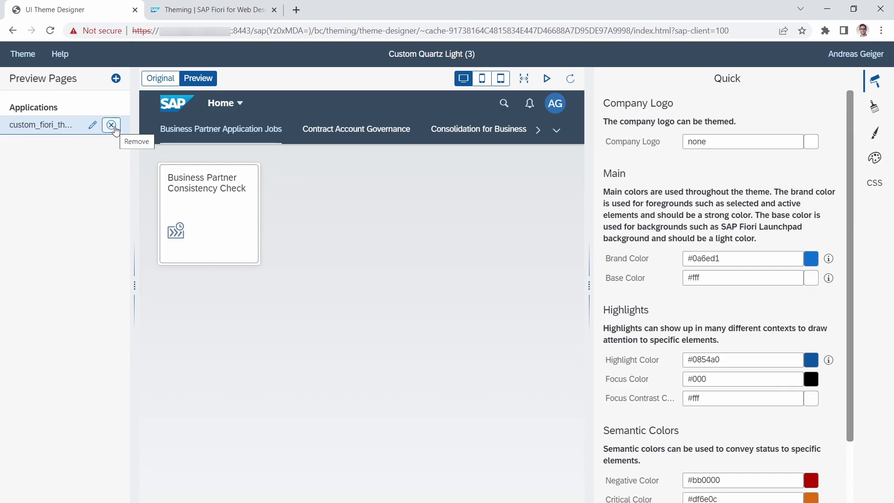
left_click(161, 80)
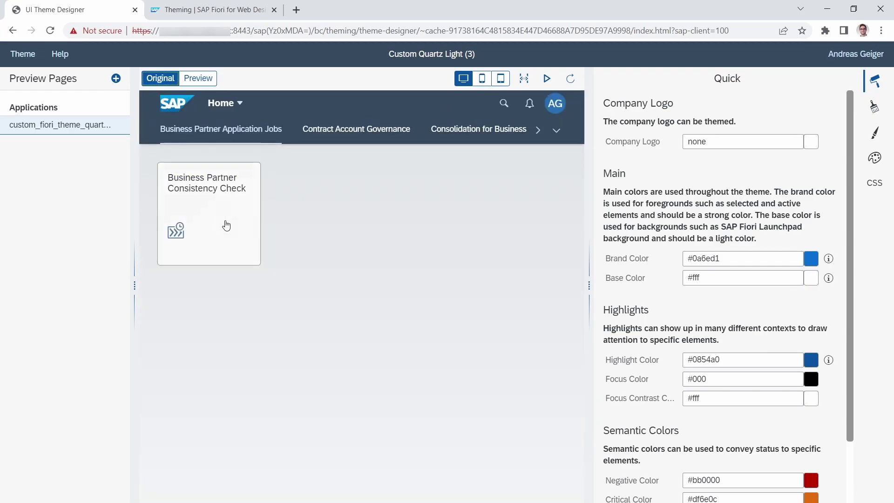
left_click(201, 81)
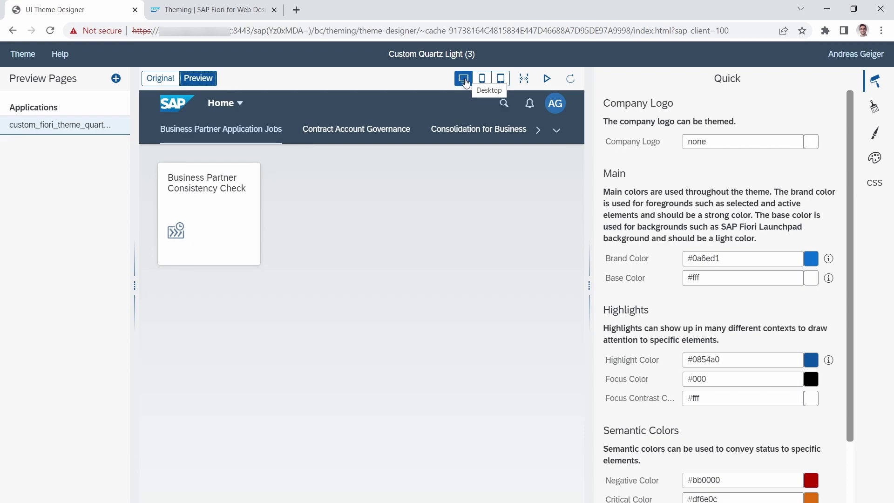
left_click(481, 80)
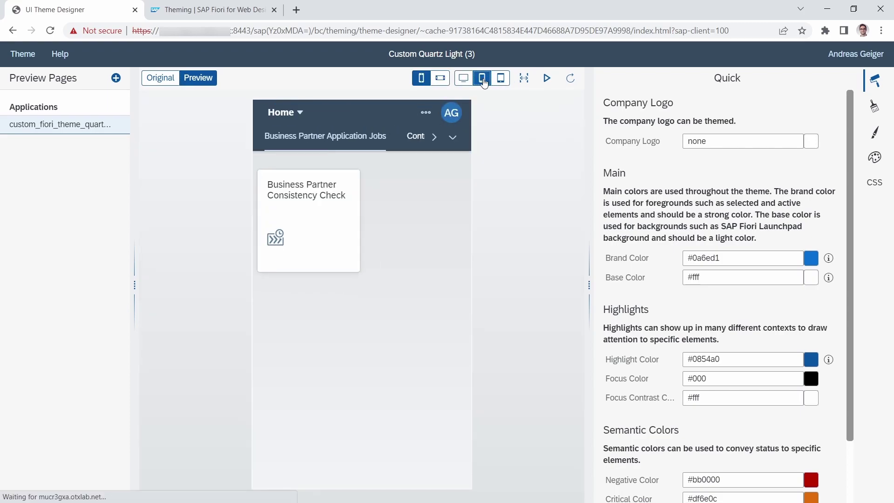
left_click(497, 82)
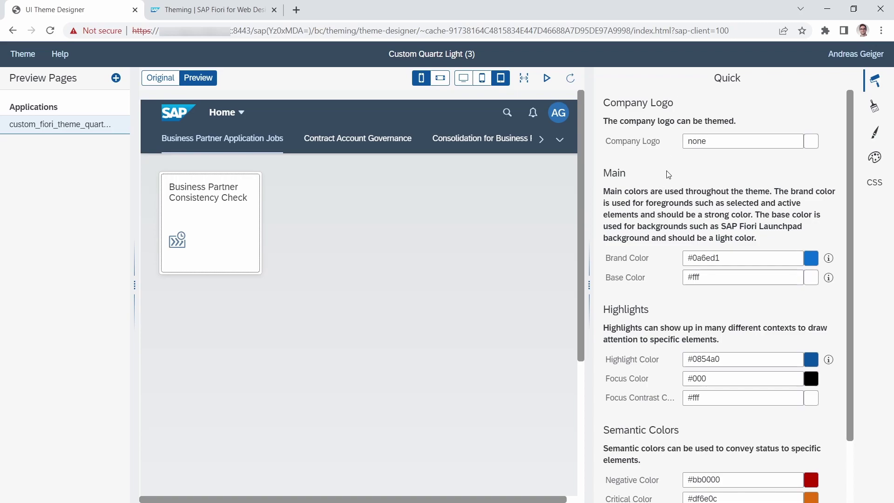
- Inspect the image assignment options for the company logo and close them without assigning an image
left_click_drag(608, 104, 712, 108)
left_click(688, 107)
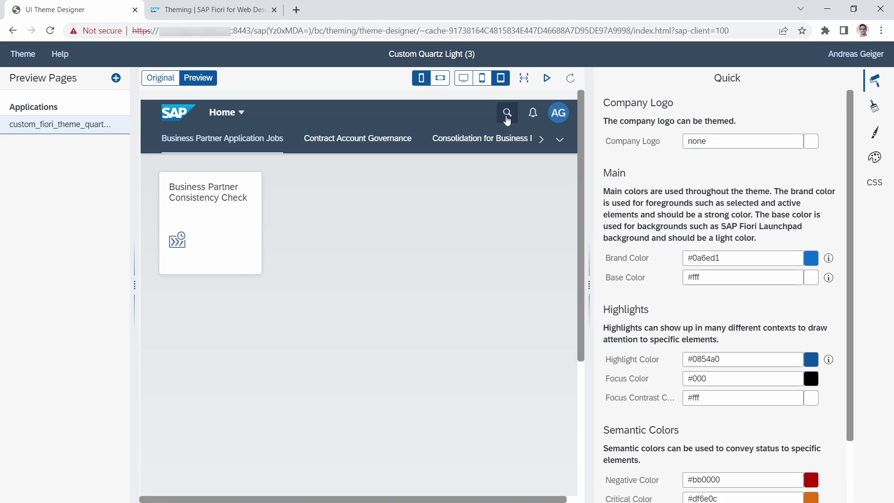
left_click(810, 145)
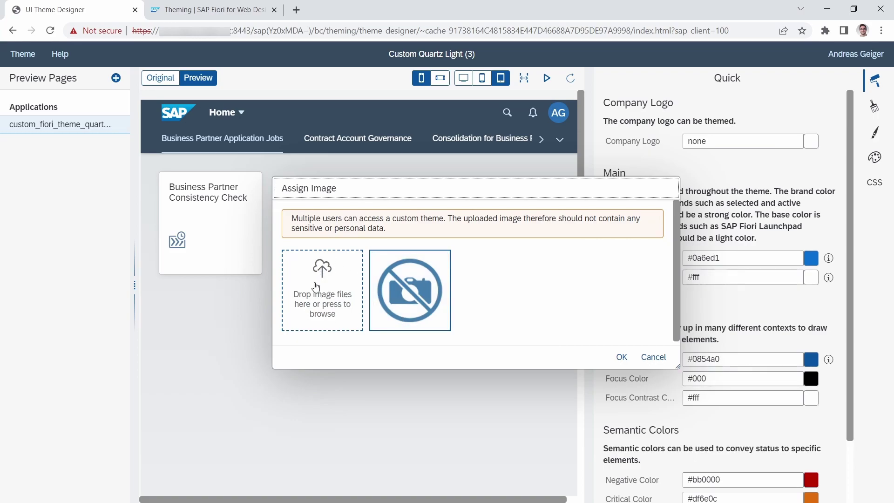
left_click(654, 357)
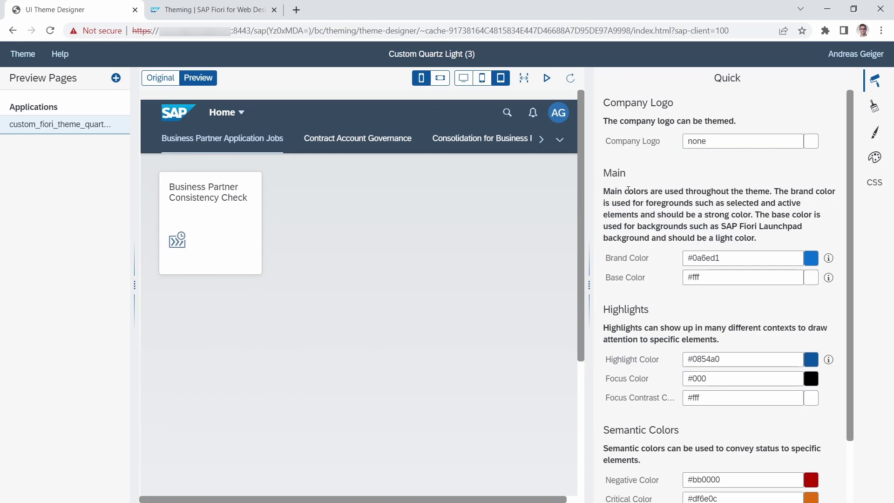
- Inspect the quick theming colors and the Brand Color picker, leaving the picker without applying a color
scroll(642, 207, "down", 1)
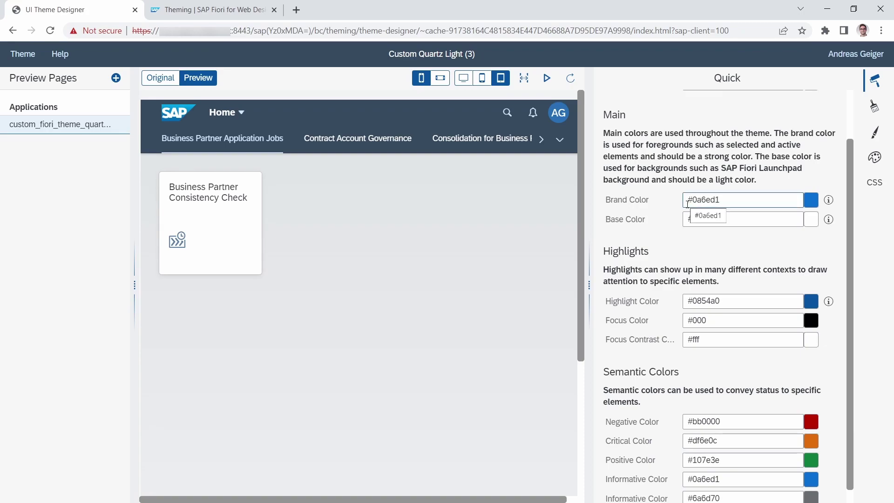
left_click(811, 200)
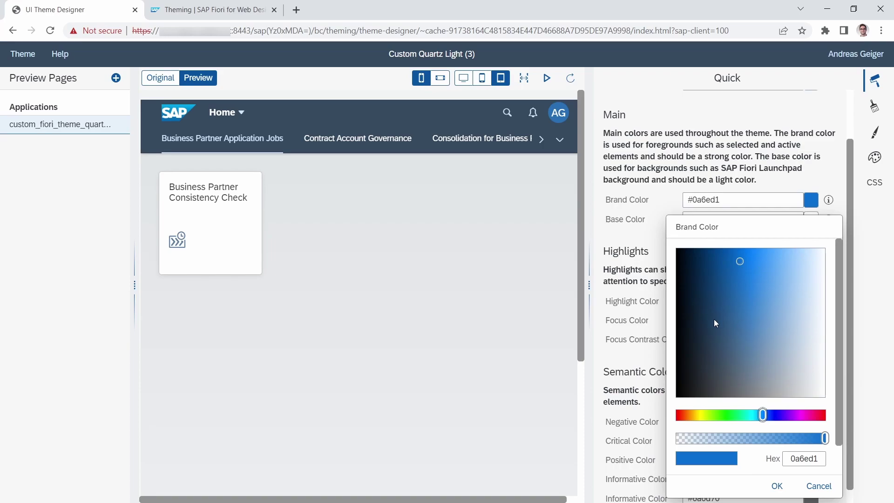
left_click(819, 486)
scroll(644, 278, "down", 1)
scroll(655, 307, "up", 3)
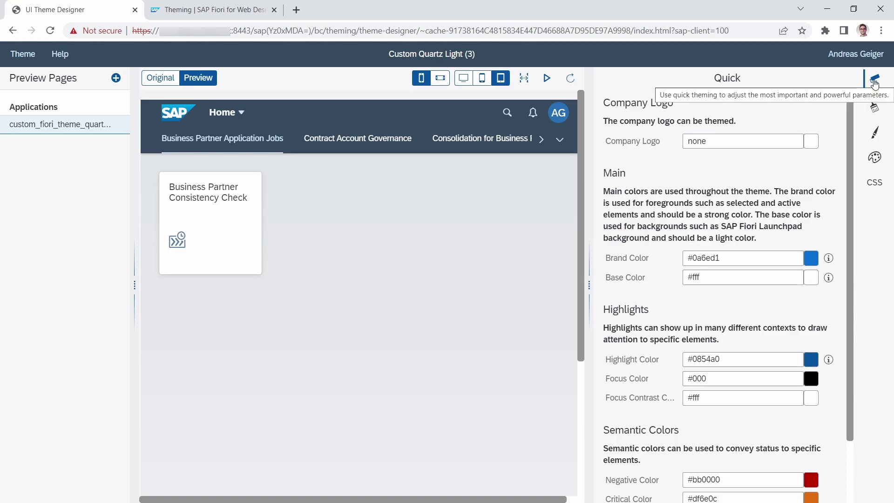
- View the Detailed theming settings, the Expert theme parameters and the Palette for custom parameters
left_click(874, 107)
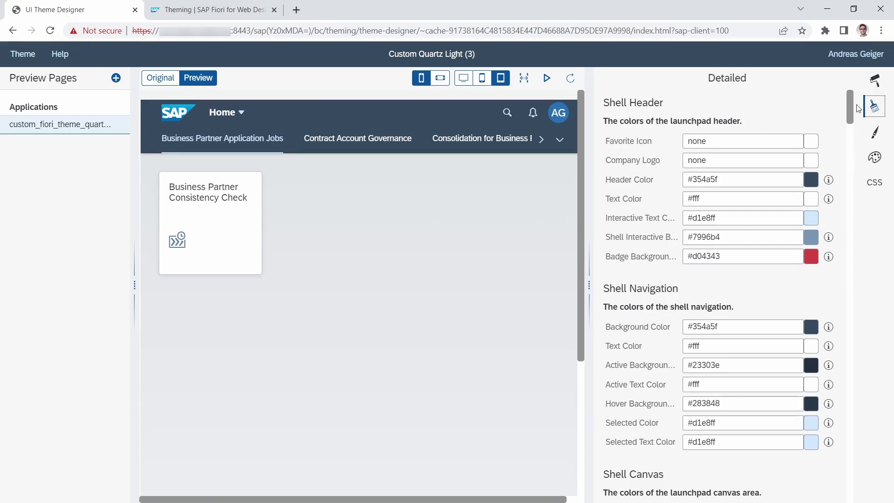
left_click(876, 133)
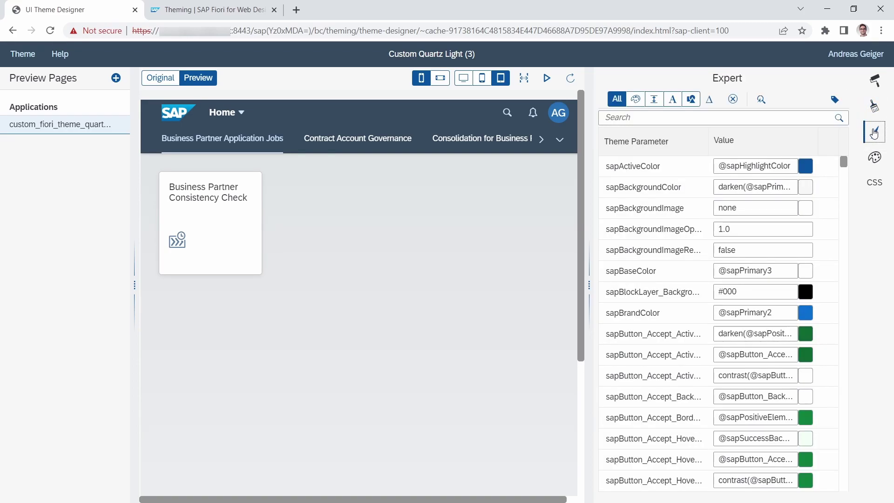
left_click(876, 158)
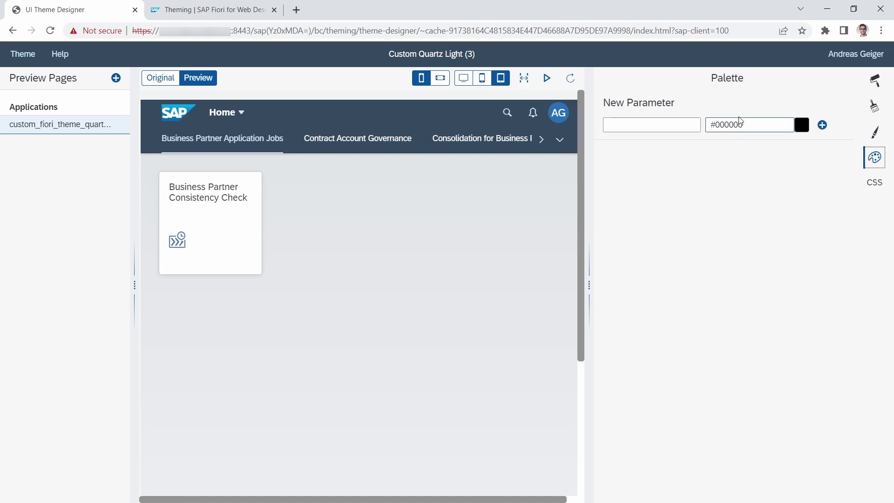
- View the custom CSS editor, and revisit the Quick, Detailed and Expert theming settings
left_click(870, 187)
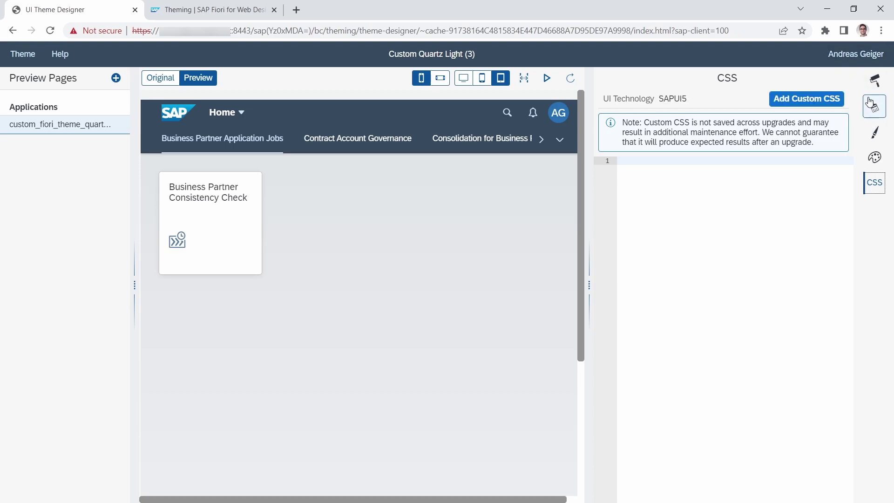
left_click(874, 80)
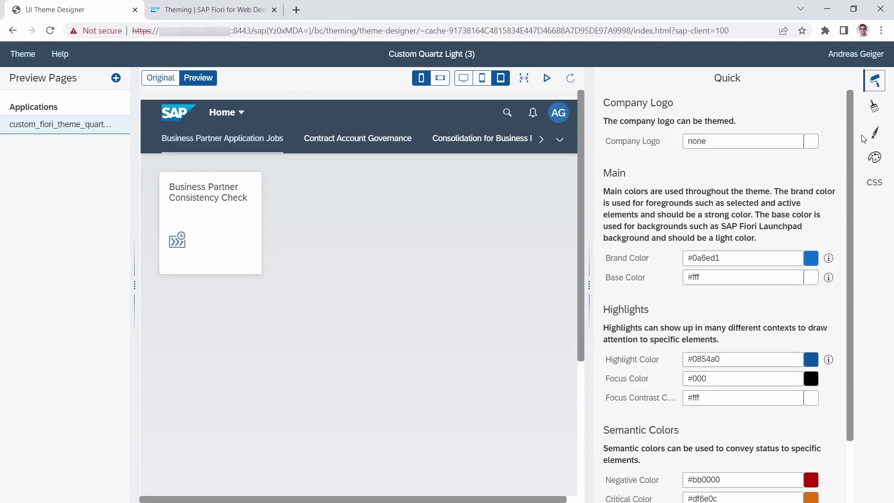
left_click(875, 110)
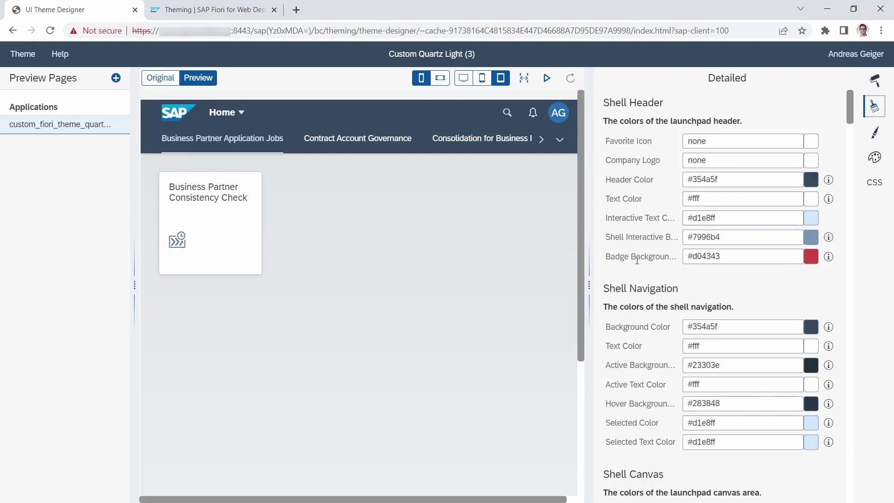
left_click(875, 133)
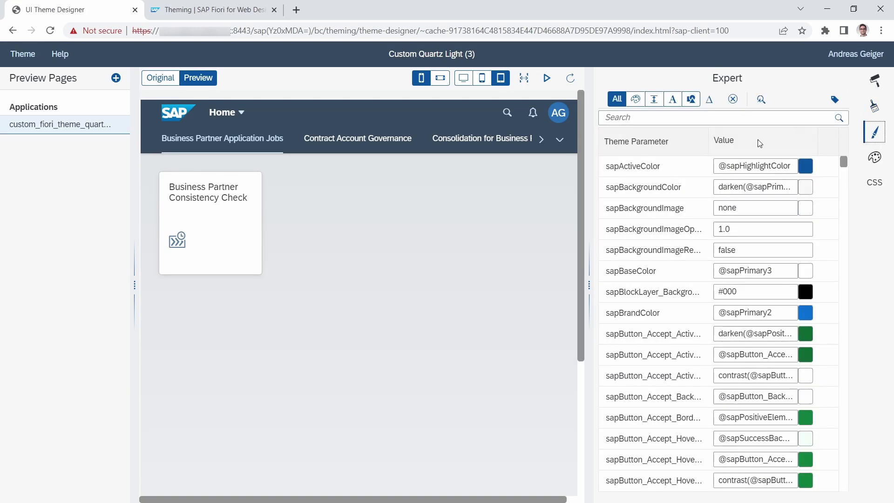
- Set the Brand Color in the Quick theming settings to the red #d10a2e
left_click(881, 93)
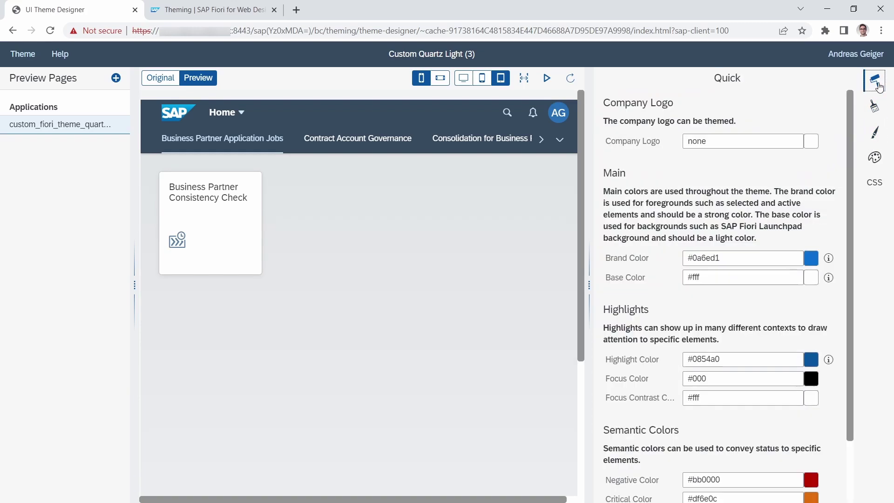
scroll(639, 250, "down", 1)
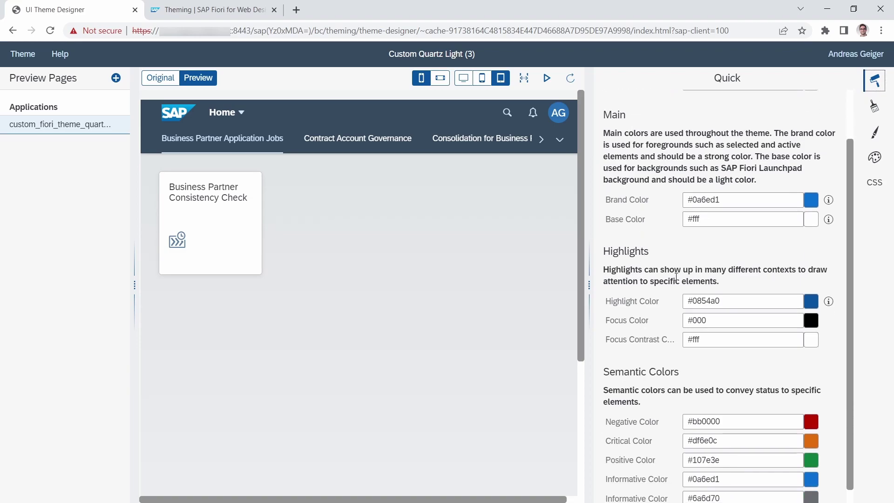
left_click(815, 203)
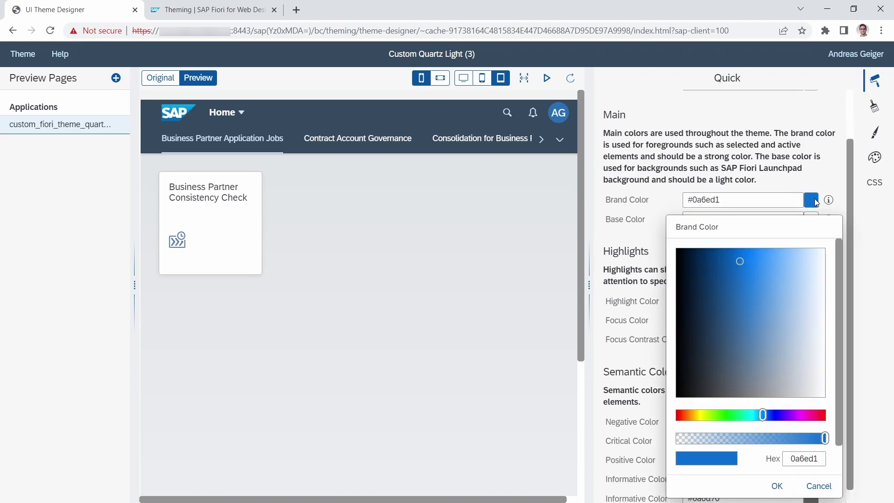
left_click(821, 414)
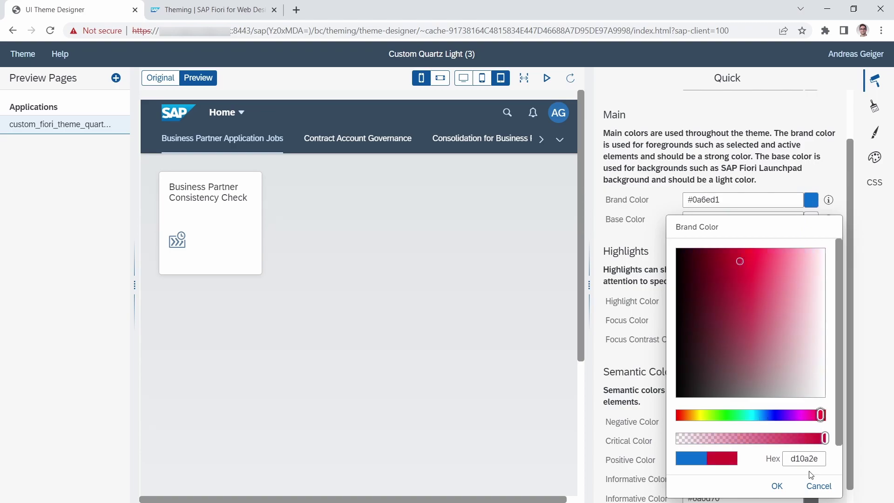
left_click(777, 485)
scroll(731, 454, "down", 1)
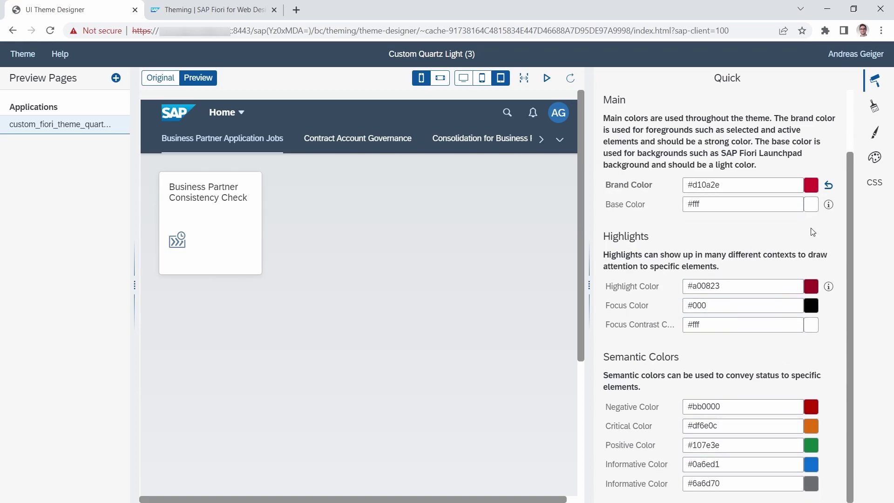
- Set the Shell Navigation Background Color in the Detailed theming settings to the purple #b428f0
left_click(874, 108)
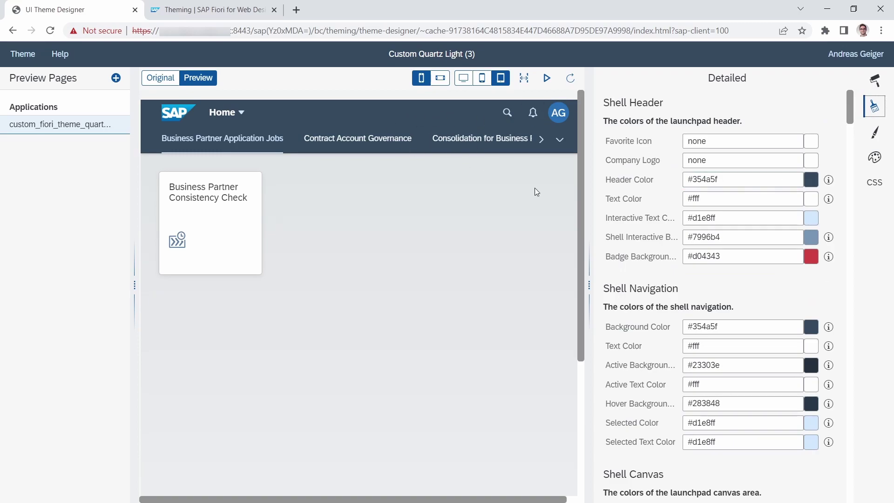
left_click(811, 330)
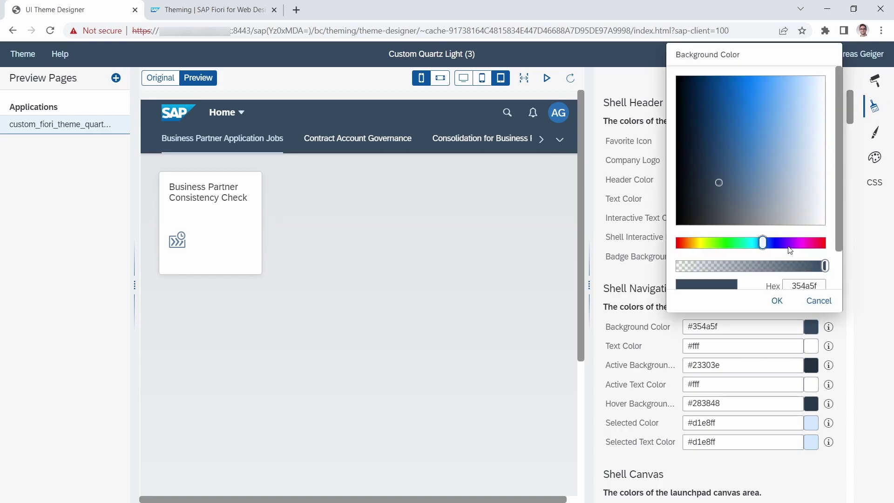
left_click(779, 243)
left_click(758, 95)
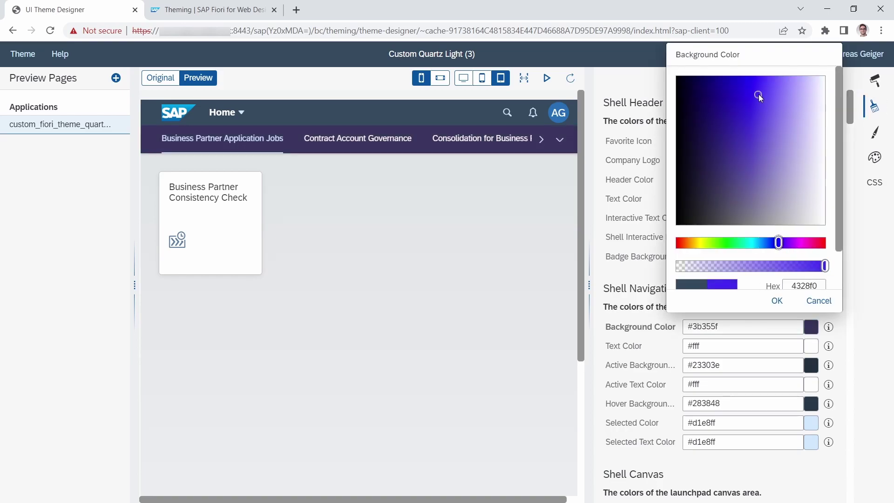
left_click(793, 243)
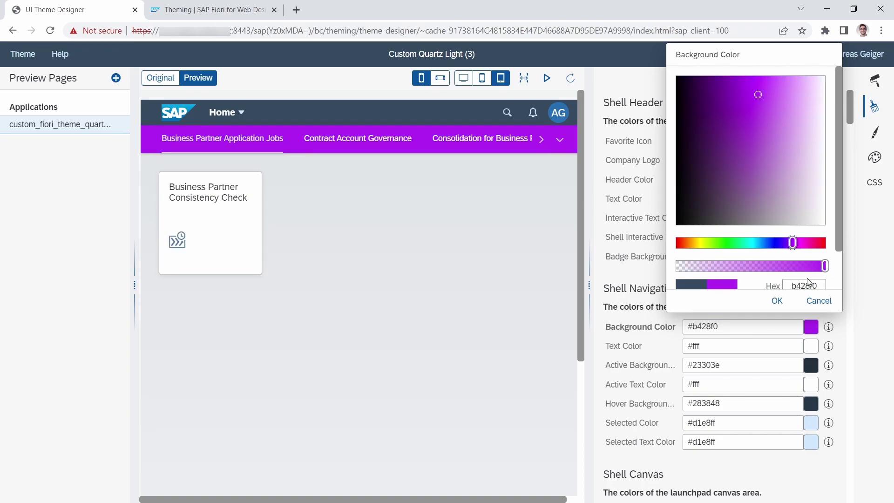
left_click(777, 300)
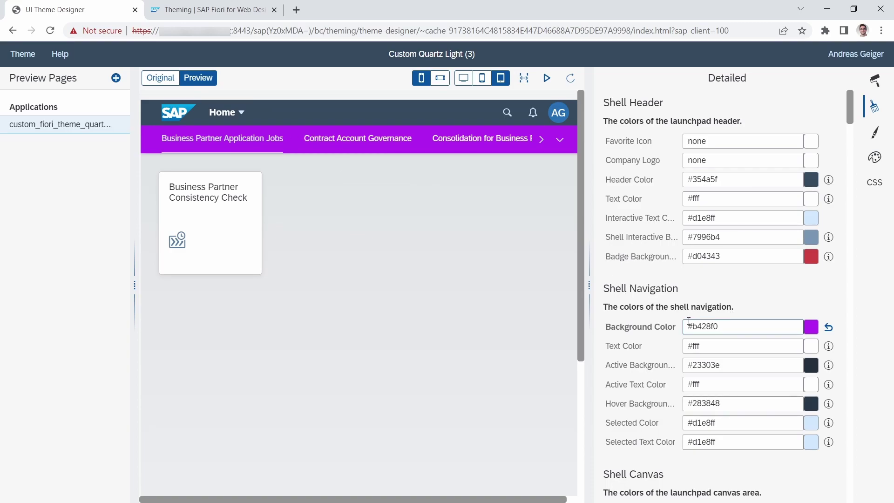
- Set the Shell Header's Header Color to the light blue #3091f3
left_click(812, 179)
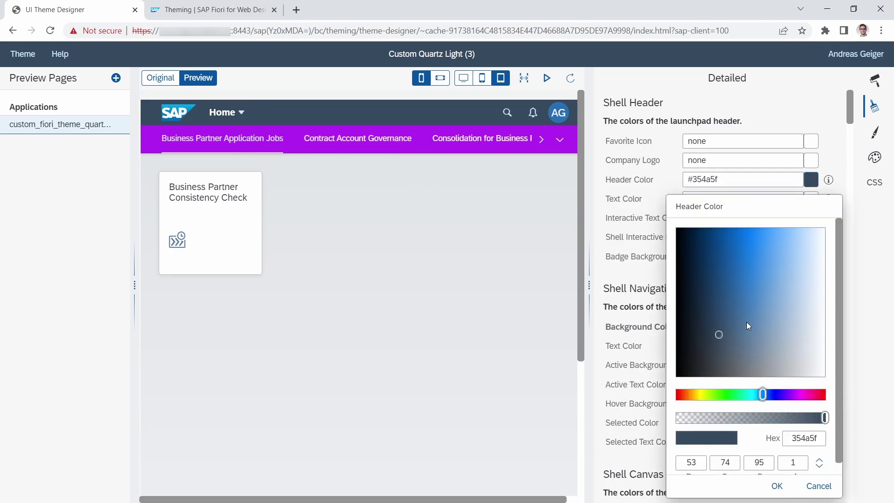
left_click(761, 244)
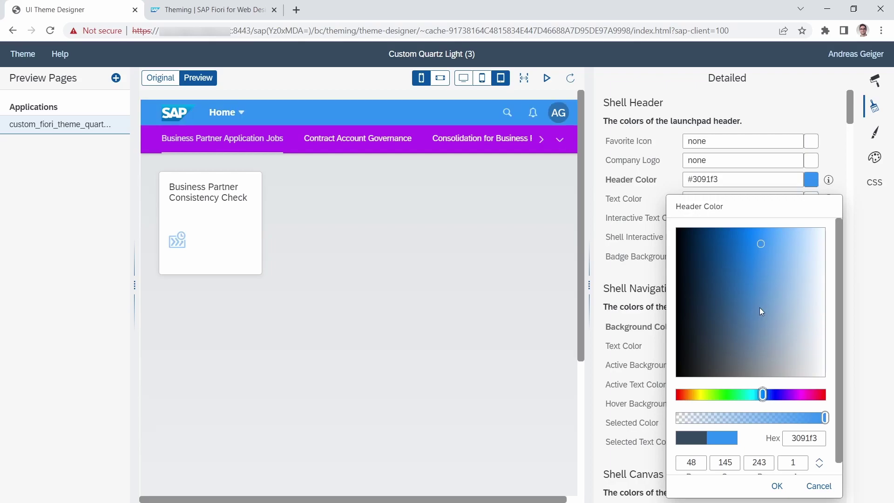
scroll(776, 484, "down", 1)
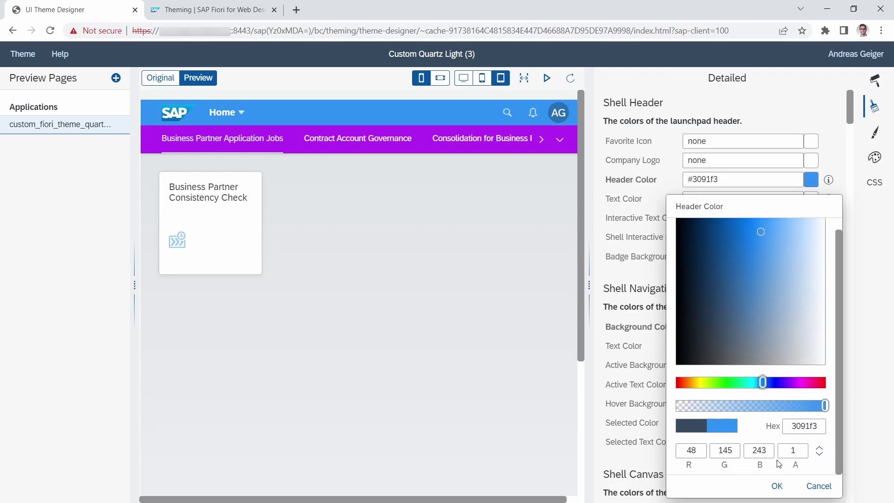
left_click(776, 486)
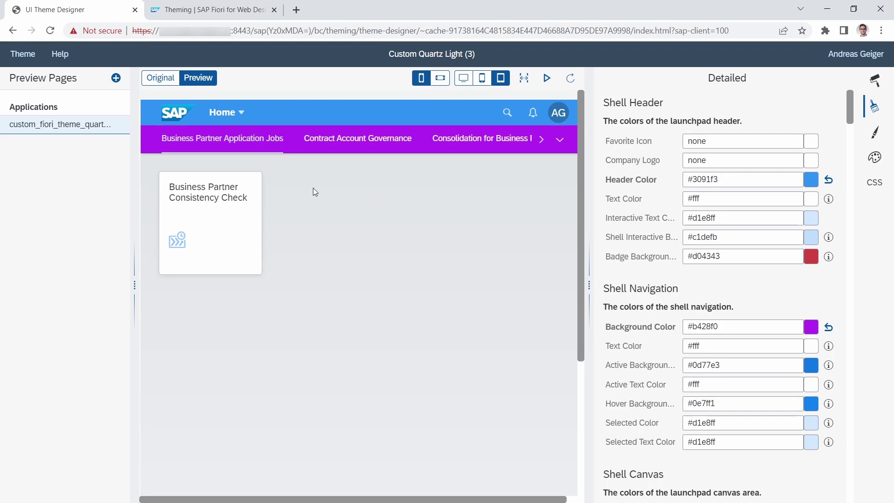
- Save and build the theme with the title "Custom Quartz Light ERP UP", keeping the theme ID custom_quartzlight_3
left_click(26, 58)
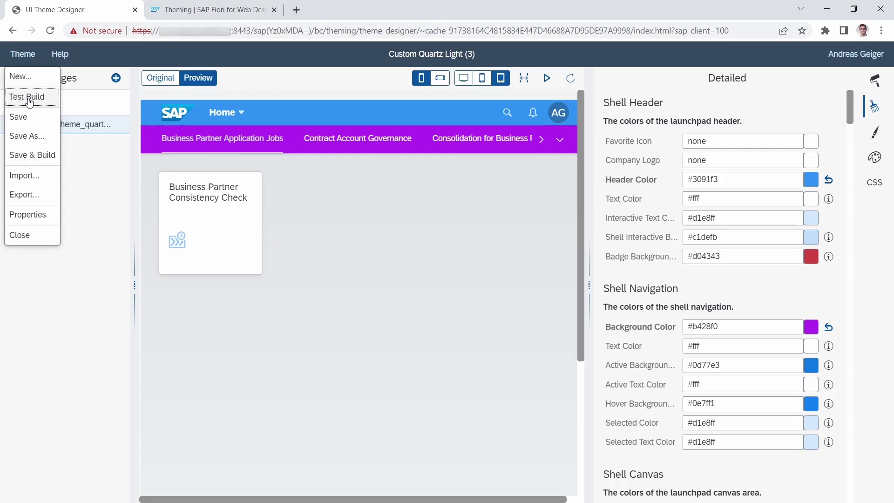
left_click(36, 160)
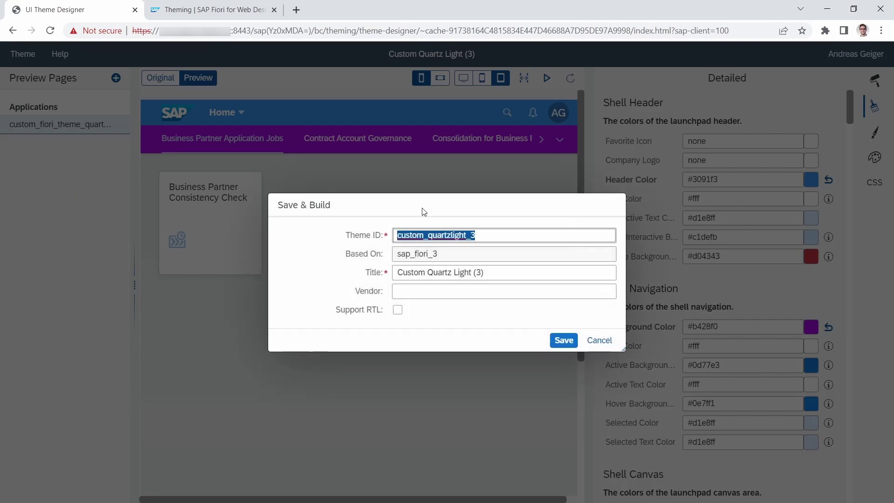
left_click(489, 234)
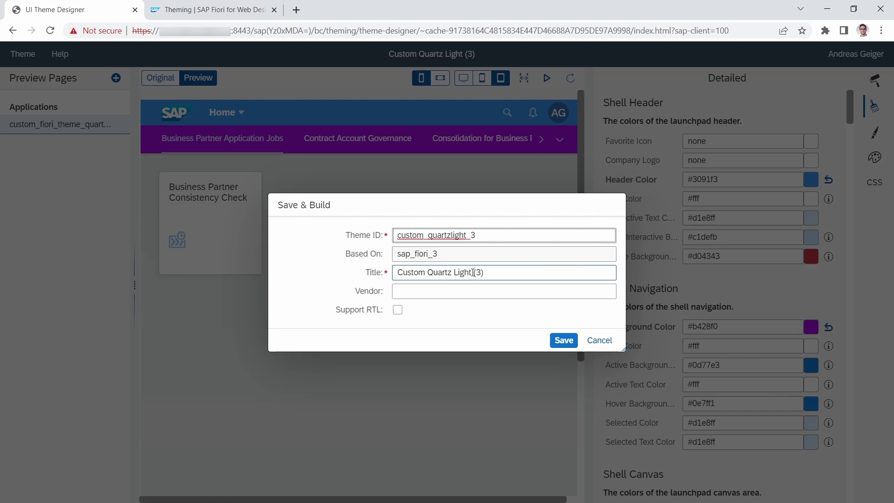
left_click_drag(474, 272, 515, 272)
type("ERP UP")
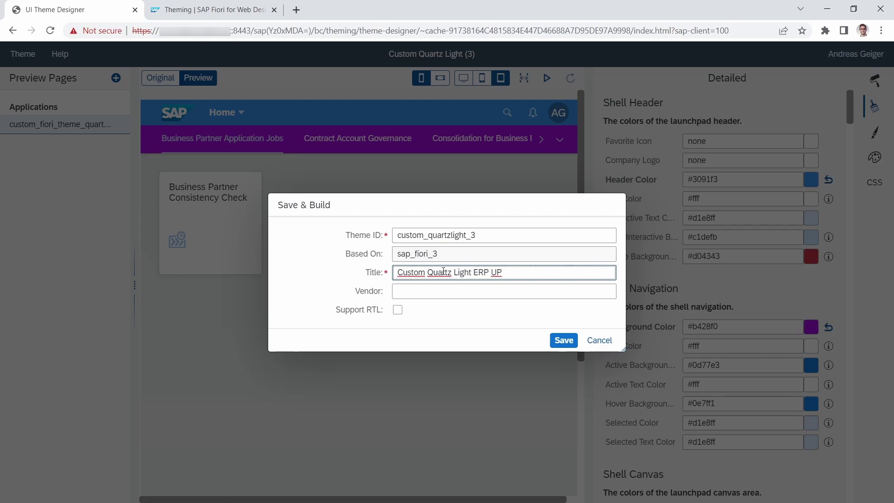
left_click(560, 342)
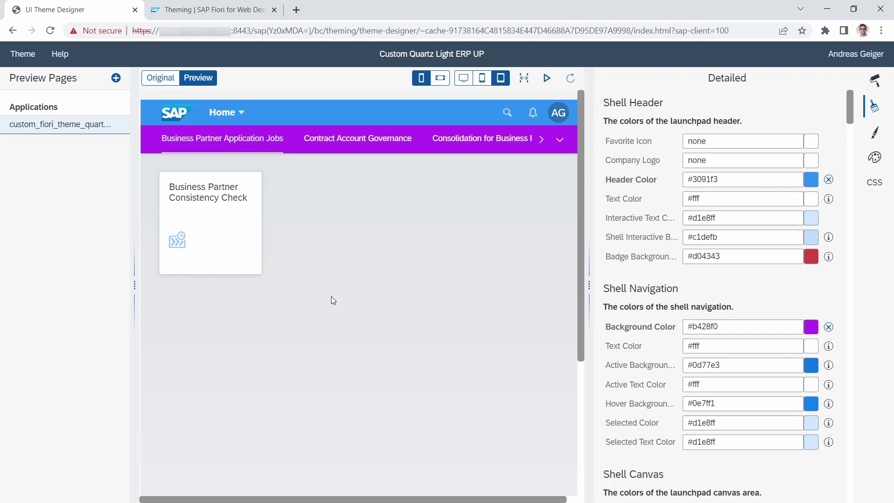
- Open the custom_fiori_theme_quartzlight preview page's settings and examine the path and client parameter in its application link
mouse_move(93, 129)
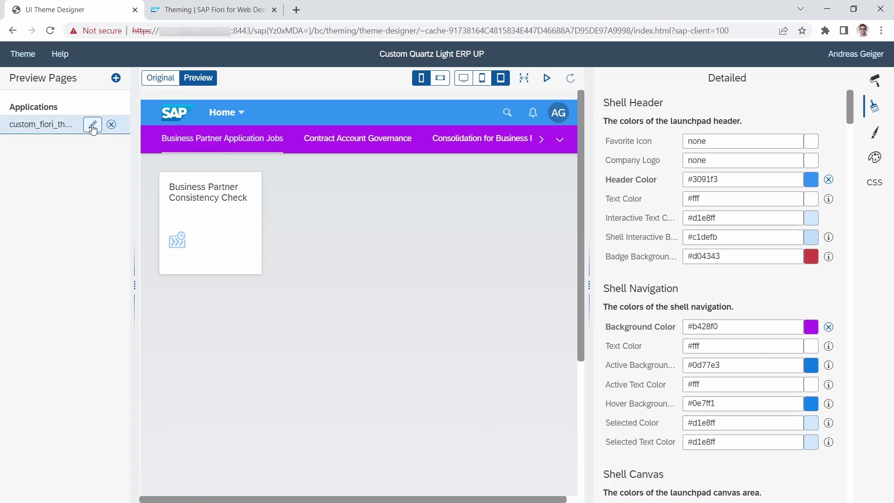
left_click(93, 126)
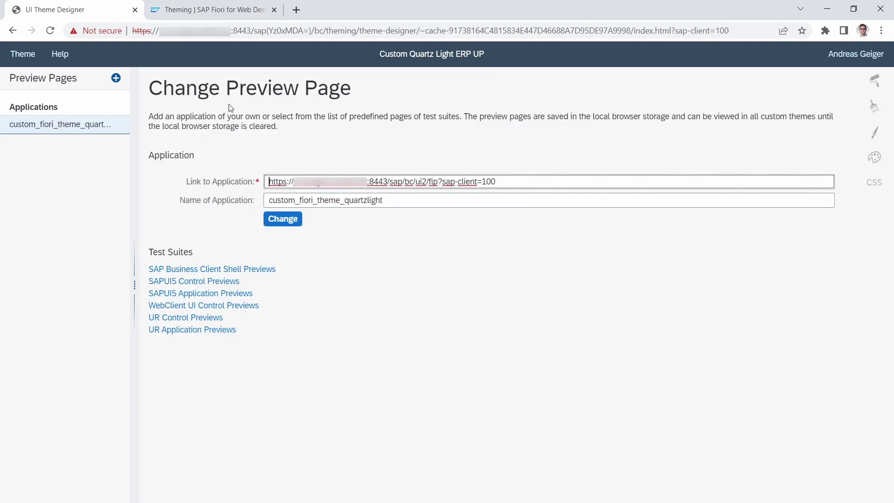
left_click(230, 89)
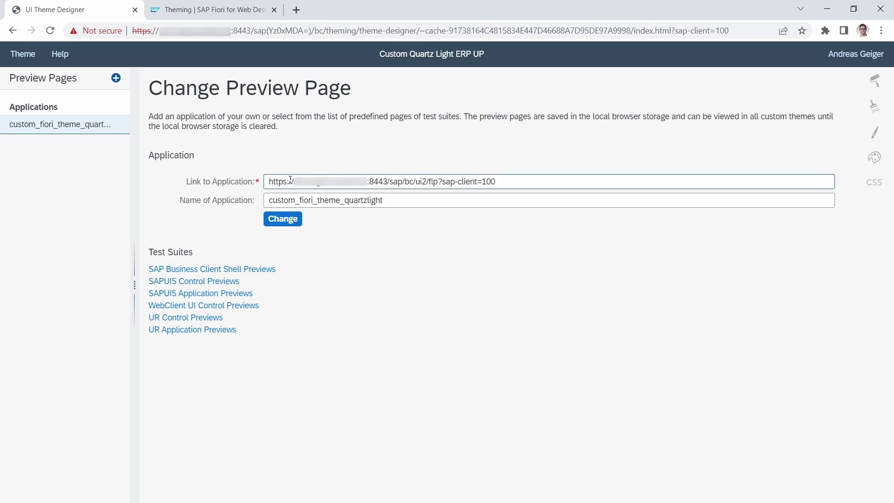
left_click(388, 181)
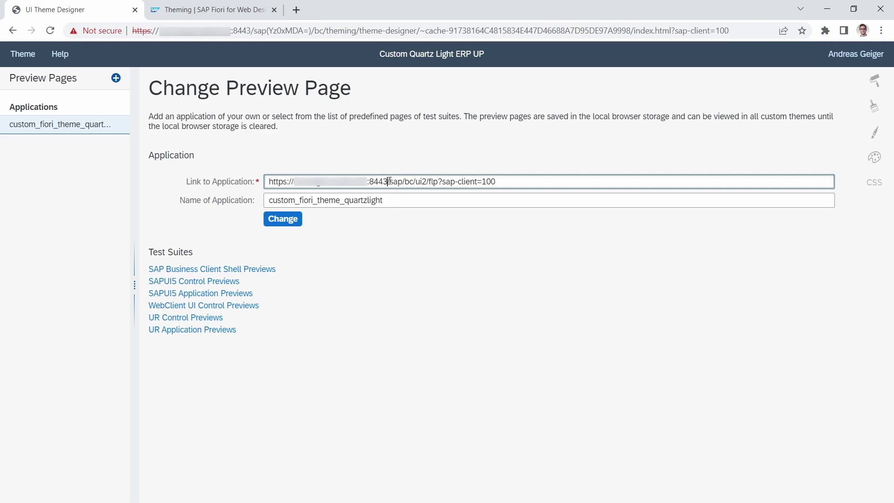
left_click_drag(388, 181, 545, 178)
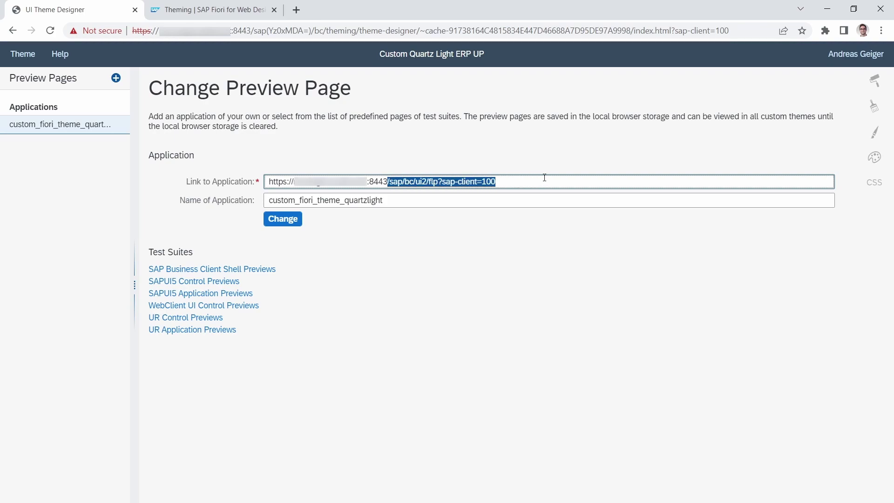
left_click(516, 180)
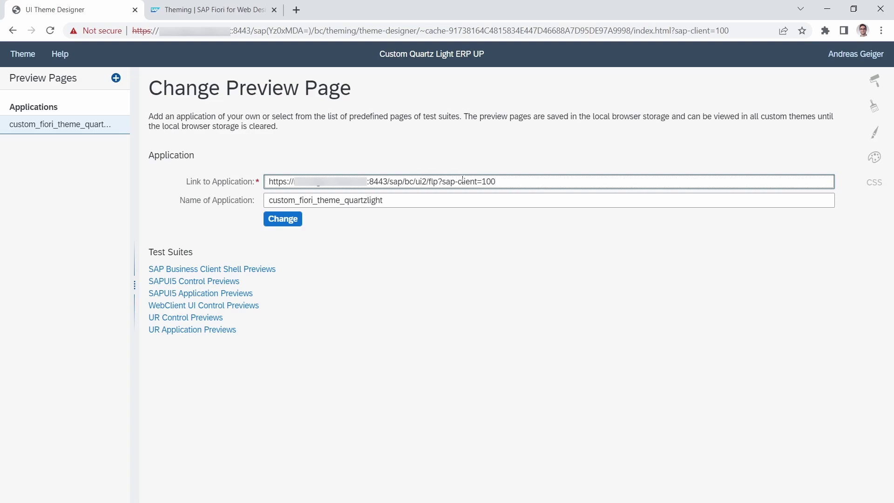
left_click_drag(438, 181, 497, 181)
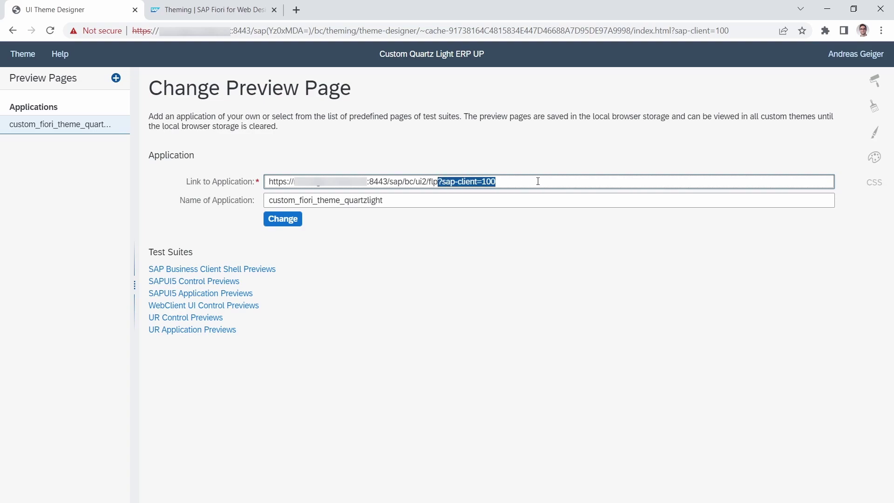
left_click(507, 180)
- Examine the preview page's application name and select its entire application link
left_click(399, 200)
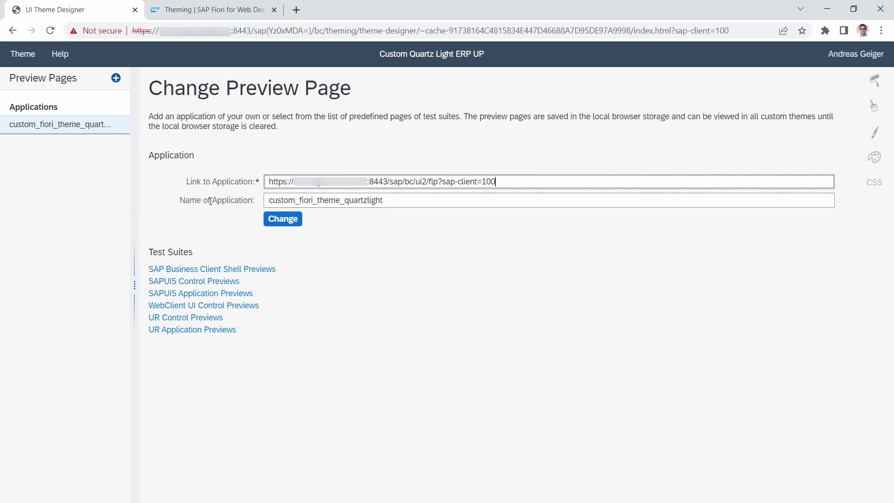
double_click(399, 200)
left_click(399, 200)
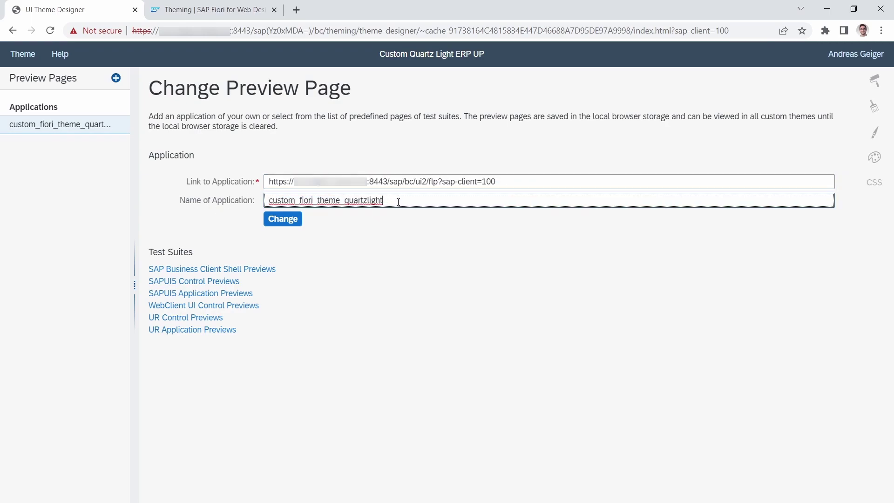
left_click(512, 180)
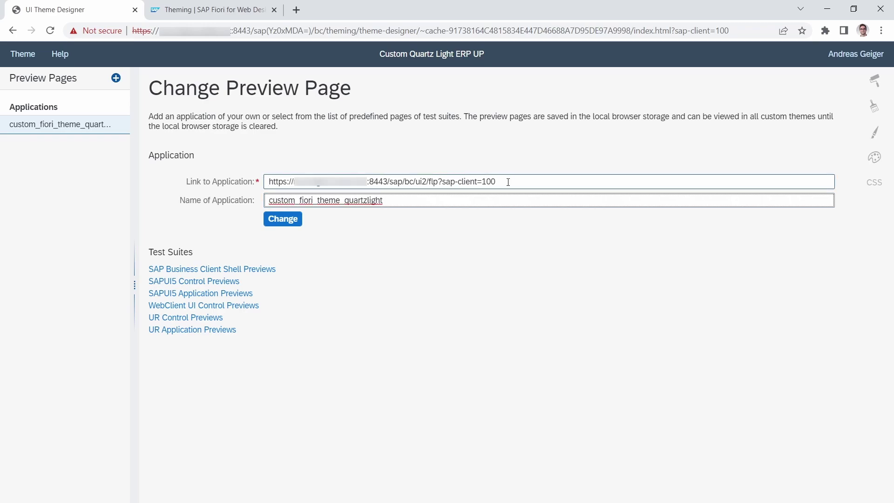
key("Tab")
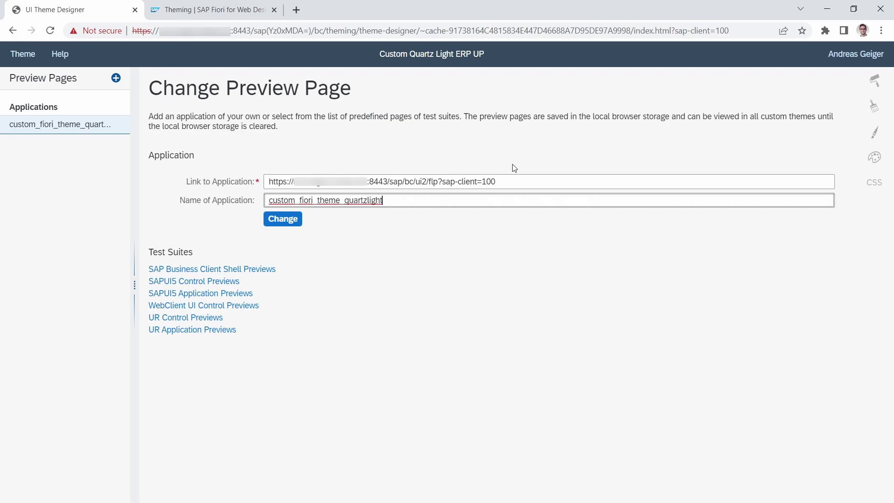
triple_click(515, 181)
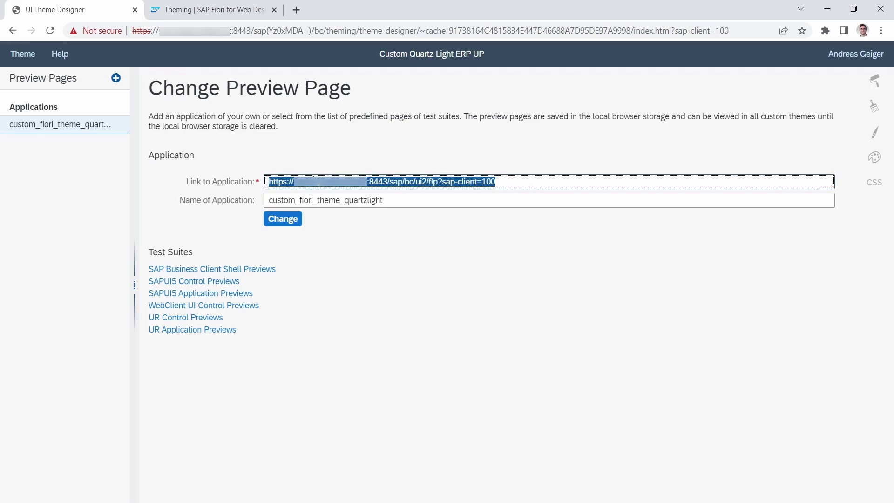
- Load the preview page's copied application link in the browser to launch the Fiori launchpad
left_click(526, 180)
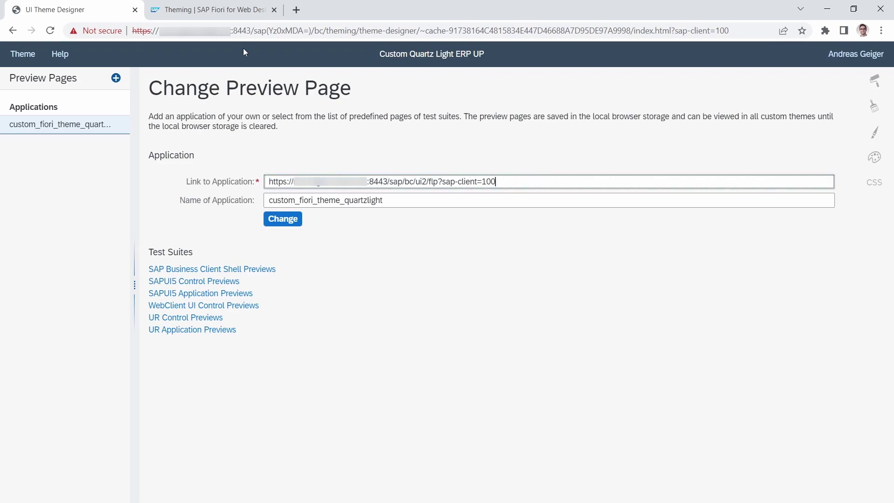
left_click(245, 33)
key("ctrl+v")
key("Return")
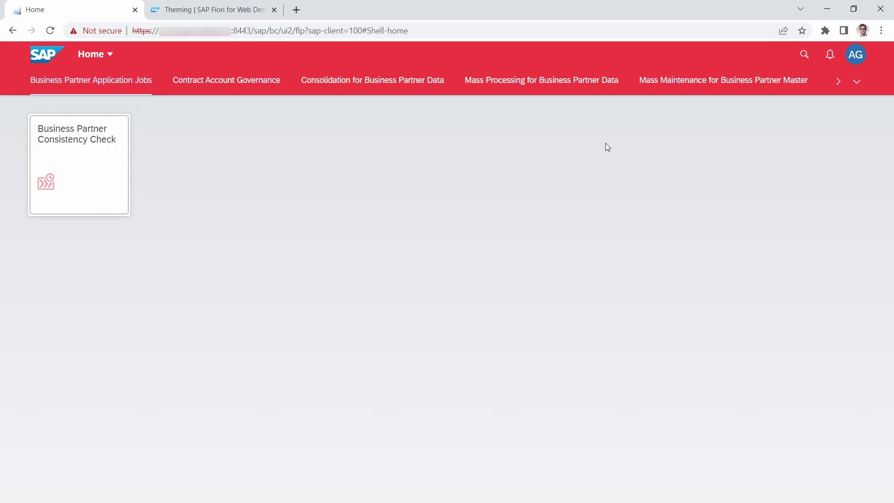
- Set the launchpad's theme to Custom Quartz Light ERP UP in the user's appearance settings and save
left_click(856, 57)
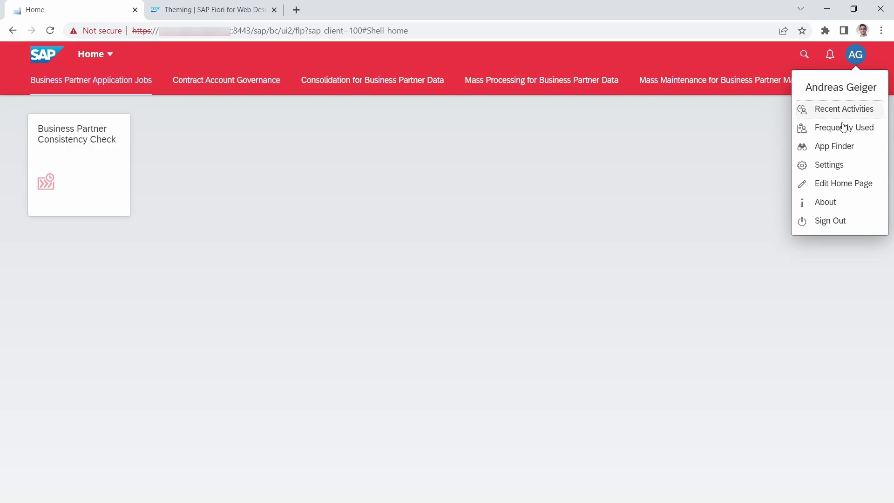
left_click(838, 168)
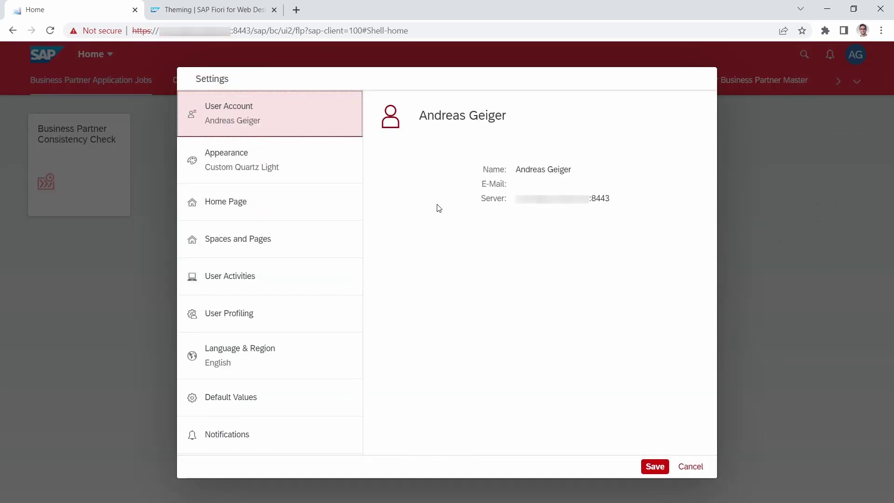
left_click(262, 161)
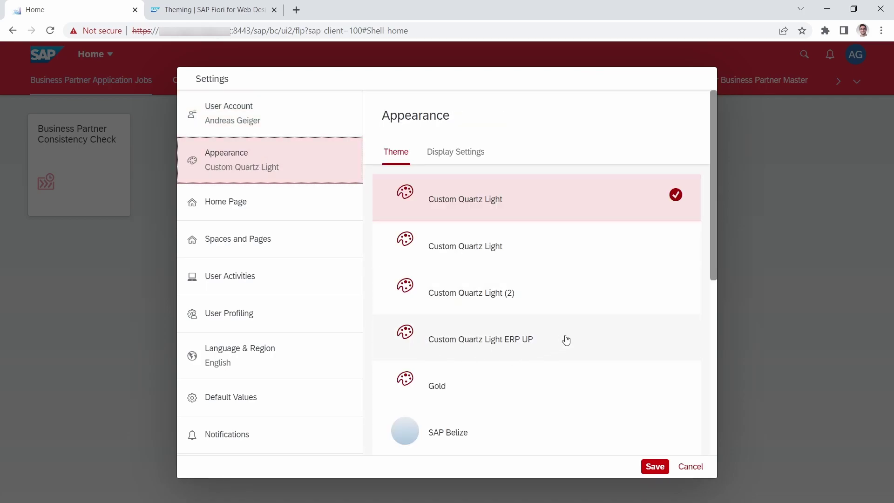
left_click(489, 344)
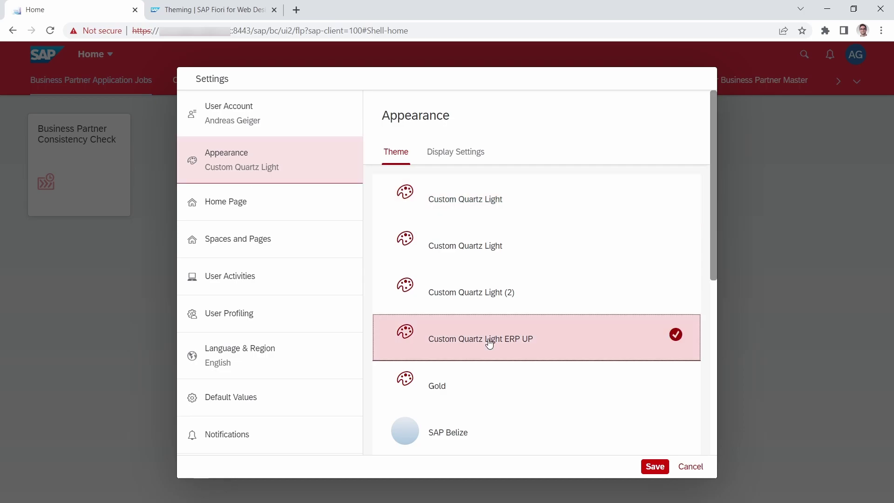
left_click(656, 466)
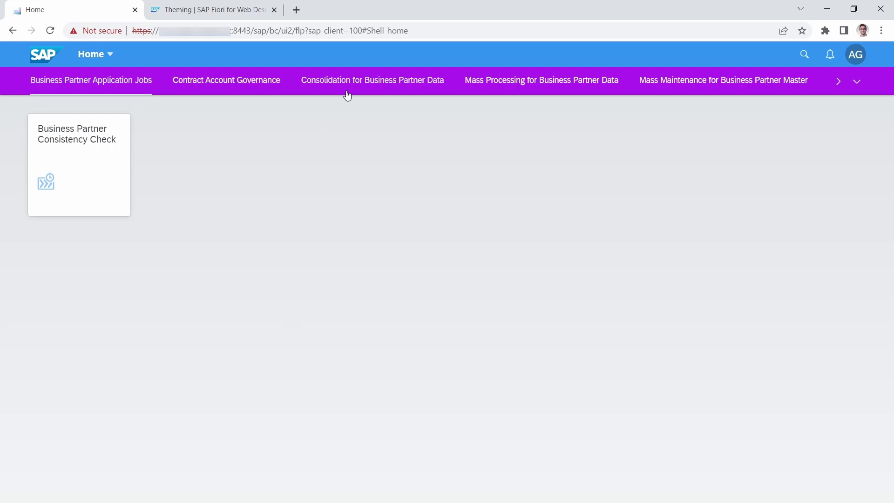
- Return to the UI Theme Designer's theme list and look up the theme ID of Custom Quartz Light ERP UP
left_click(318, 34)
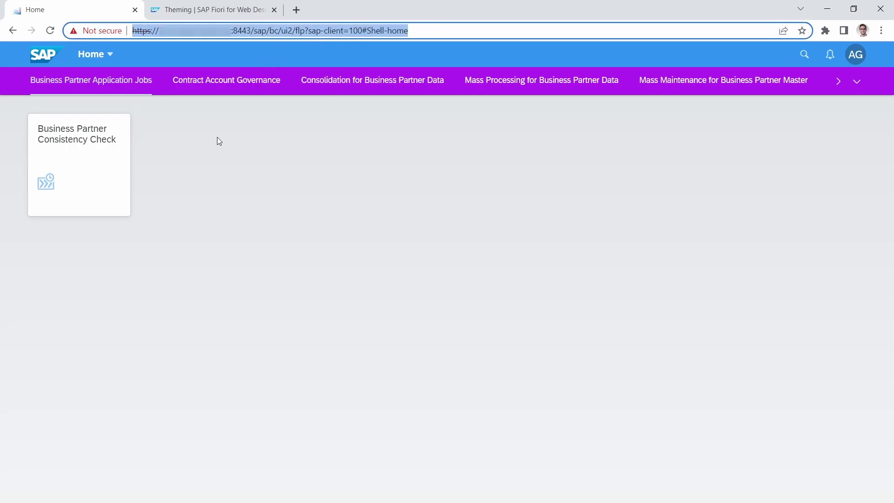
left_click(194, 13)
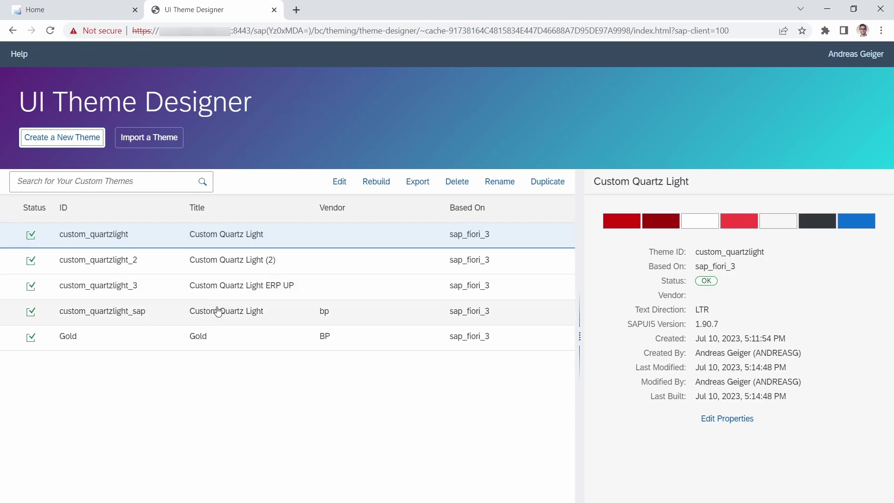
left_click(158, 287)
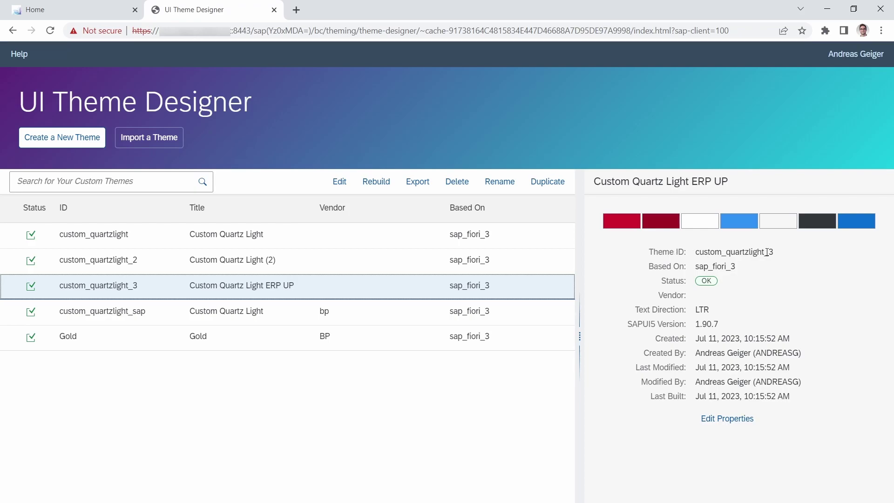
left_click_drag(775, 252, 697, 252)
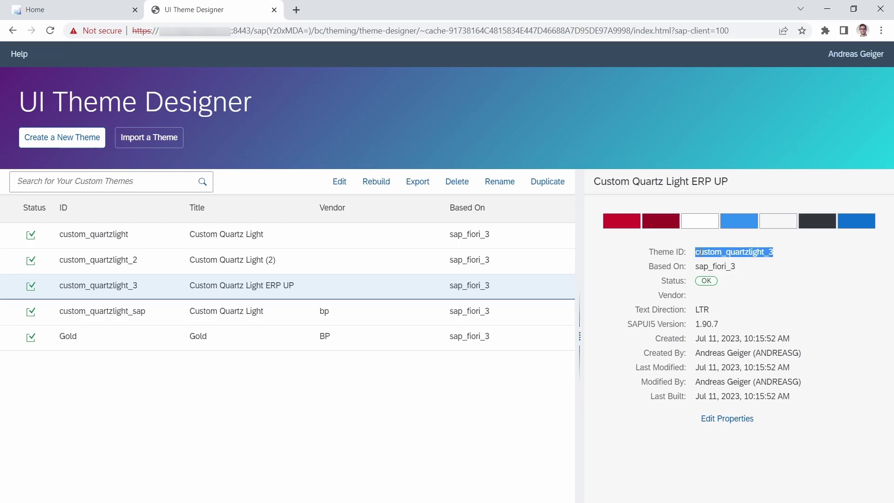
left_click(262, 293)
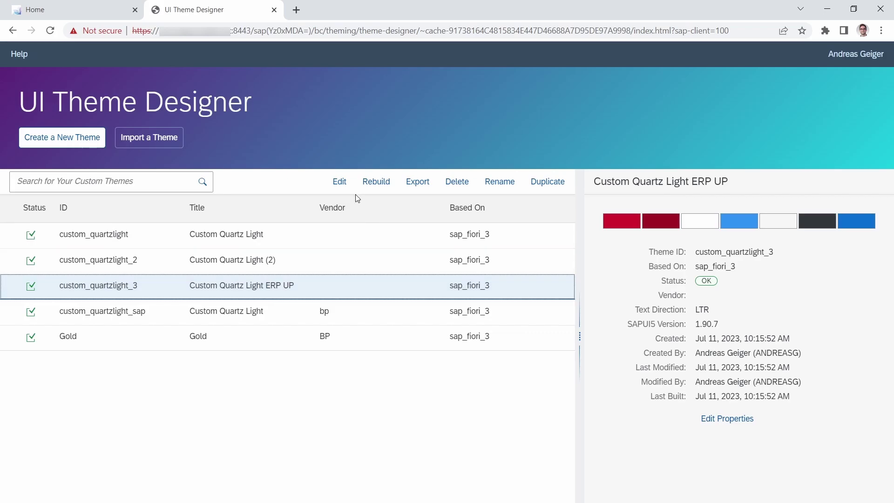
- Open Custom Quartz Light ERP UP for editing and select the theme ID in its properties
left_click(338, 184)
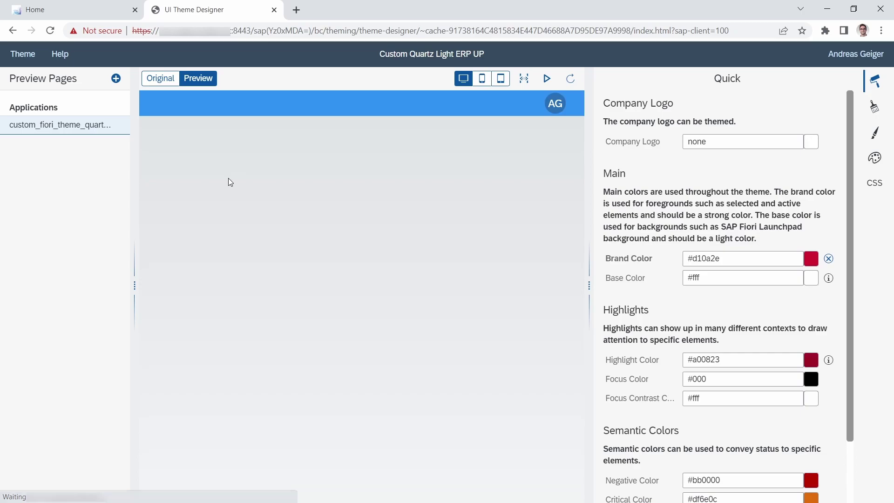
left_click(26, 55)
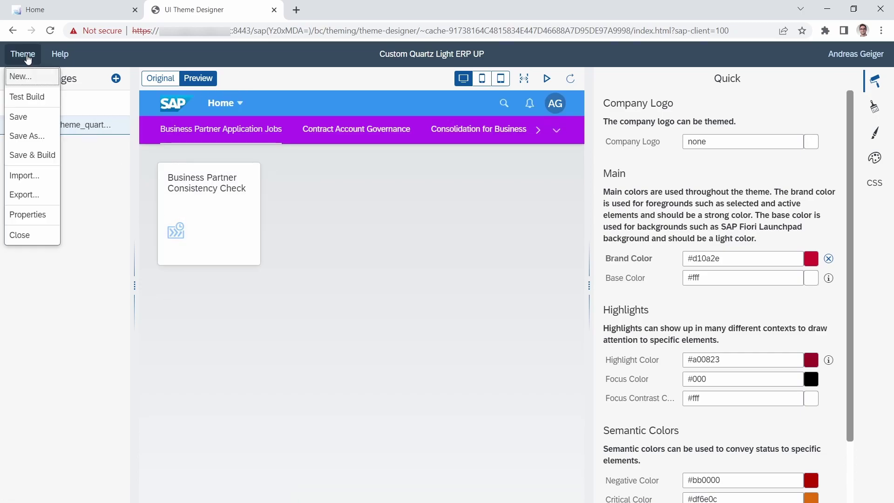
left_click(26, 218)
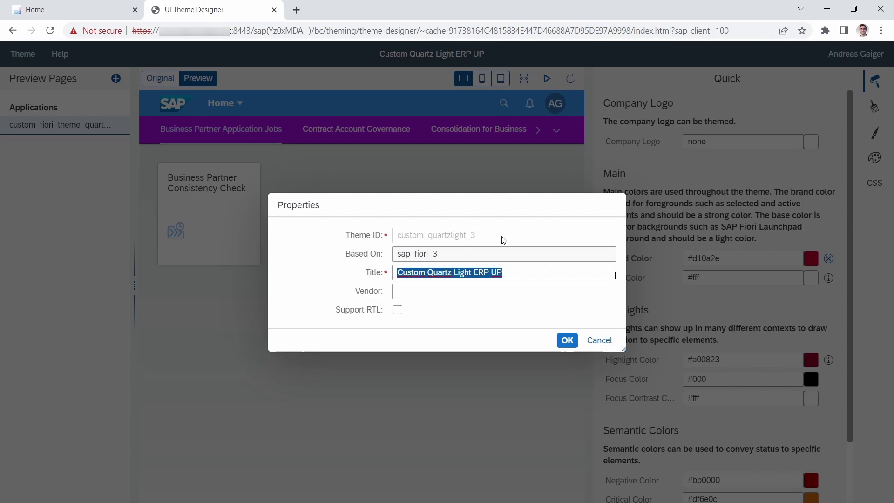
left_click_drag(504, 238, 386, 237)
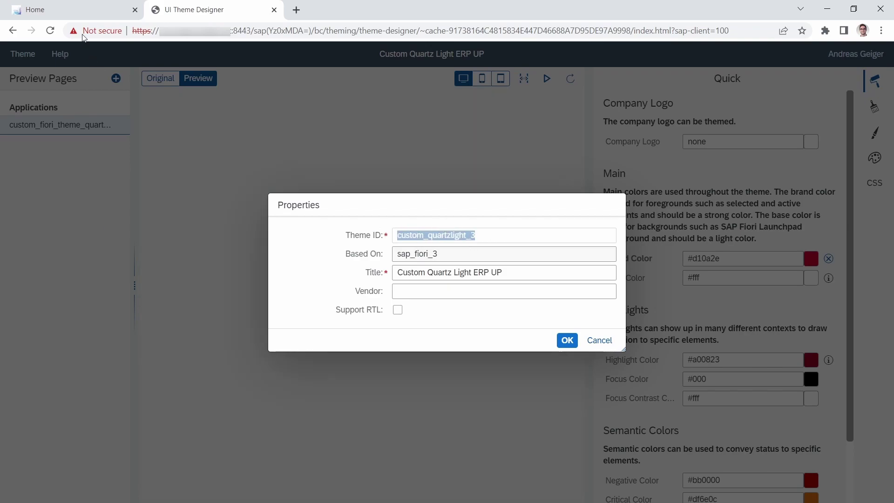
- Switch to the launchpad and save the second Custom Quartz Light entry as its theme in the appearance settings
left_click(88, 13)
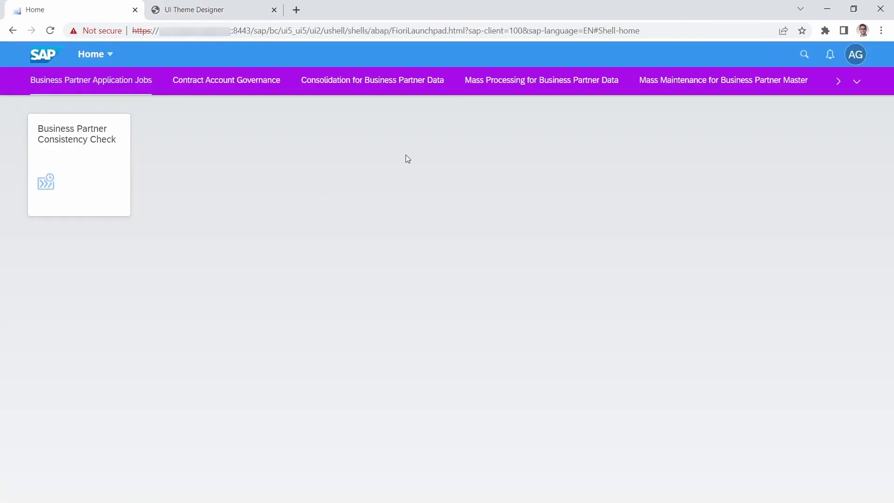
left_click(855, 55)
left_click(806, 165)
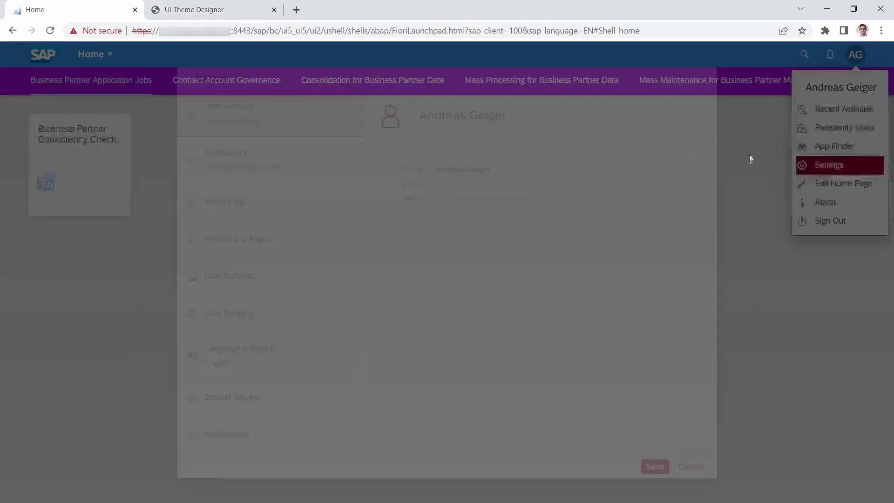
left_click(244, 171)
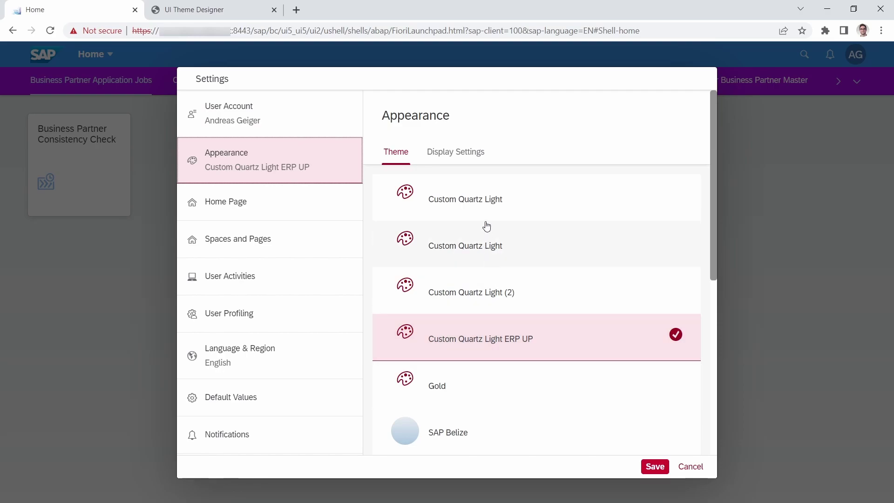
left_click(534, 250)
left_click(656, 465)
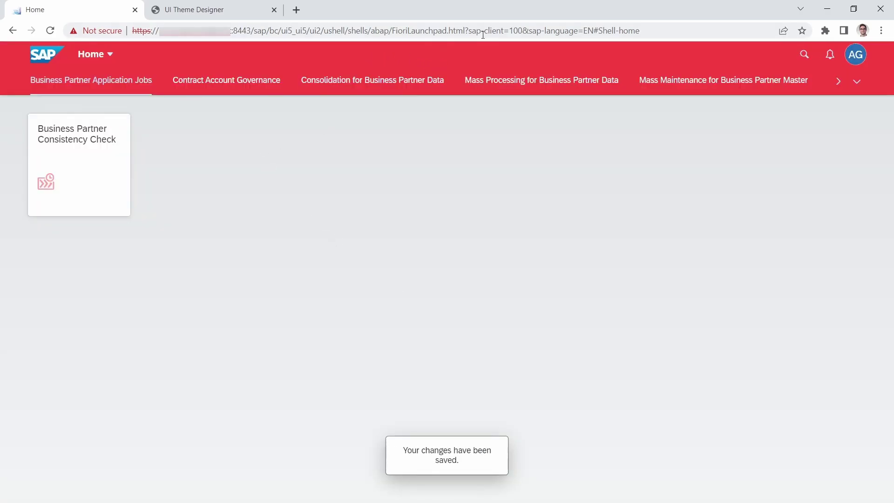
- Load the launchpad with the URL parameter sap-theme=custom_quartzlight_3 inserted directly after FioriLaunchpad.html?
left_click(469, 28)
left_click(470, 29)
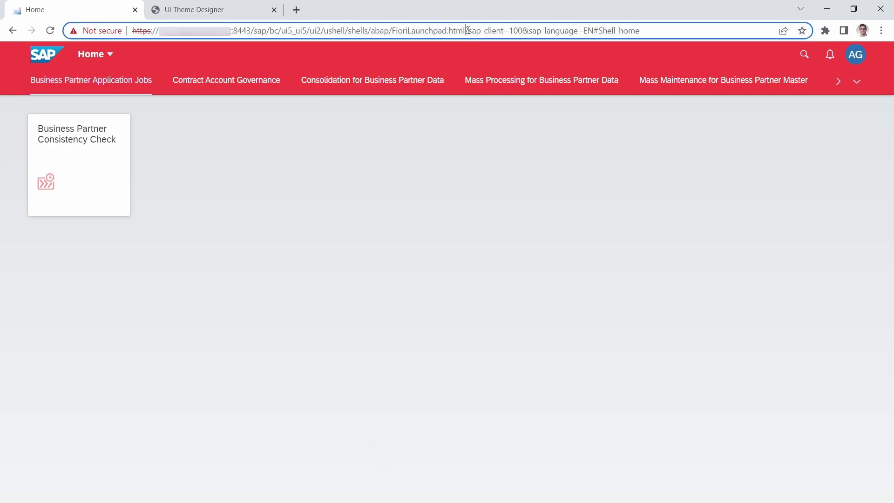
type("?")
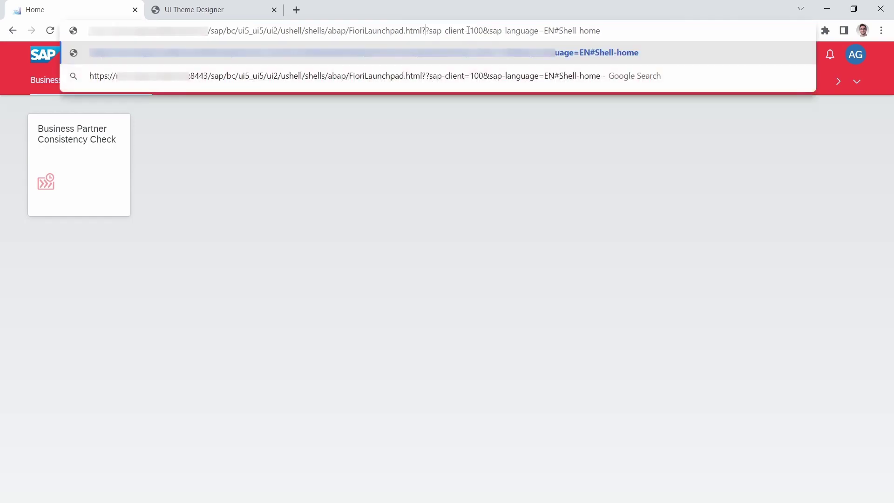
type("sap-theme=custom_quartzlight_3")
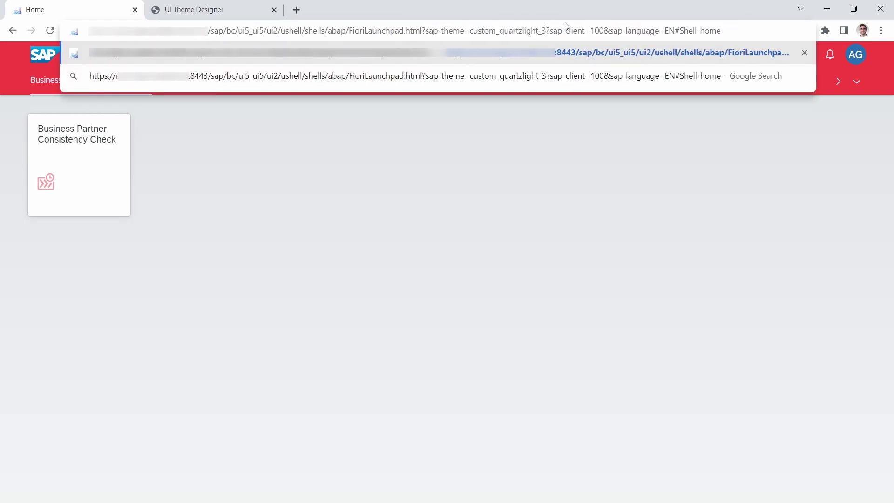
key("Return")
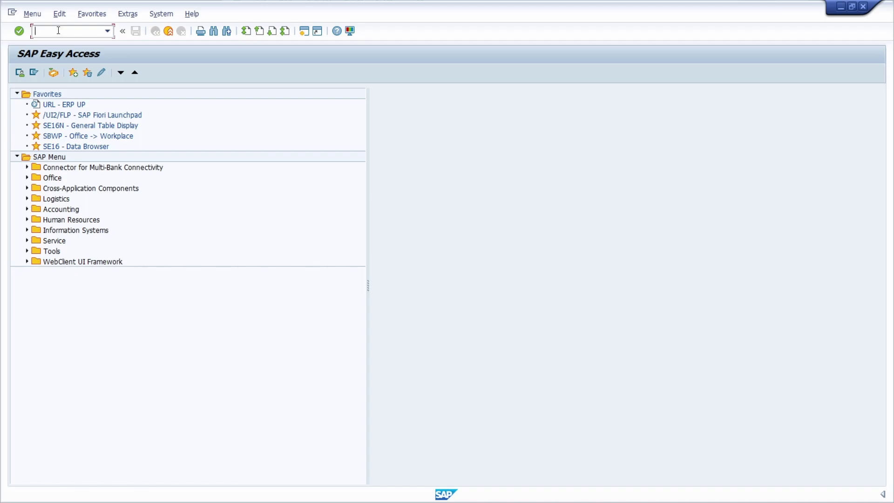
- Run transaction /n/ui2/nwbc_cfg_sap in SAP GUI to open SAP's default NWBC configuration table
type("/n/ui2/")
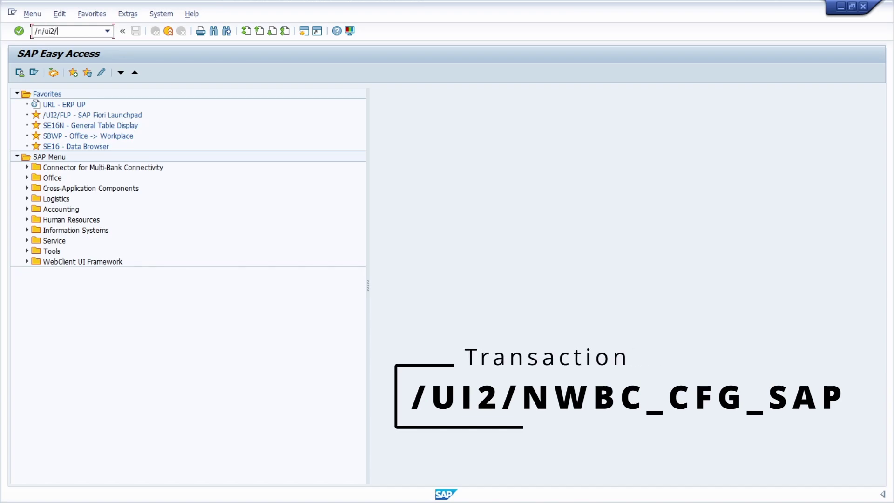
type("nwbc_cfg_sap")
key("Return")
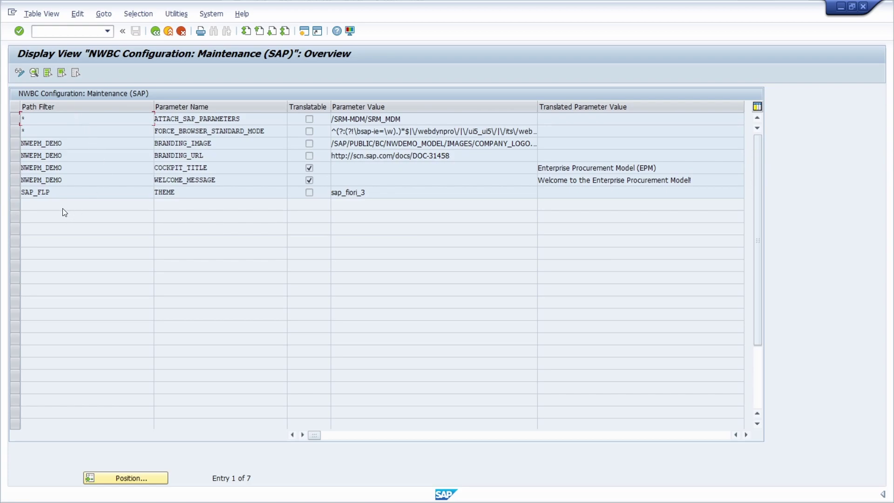
- Examine the path filter and parameter value of the SAP_FLP entry for the THEME parameter
left_click(17, 192)
double_click(356, 197)
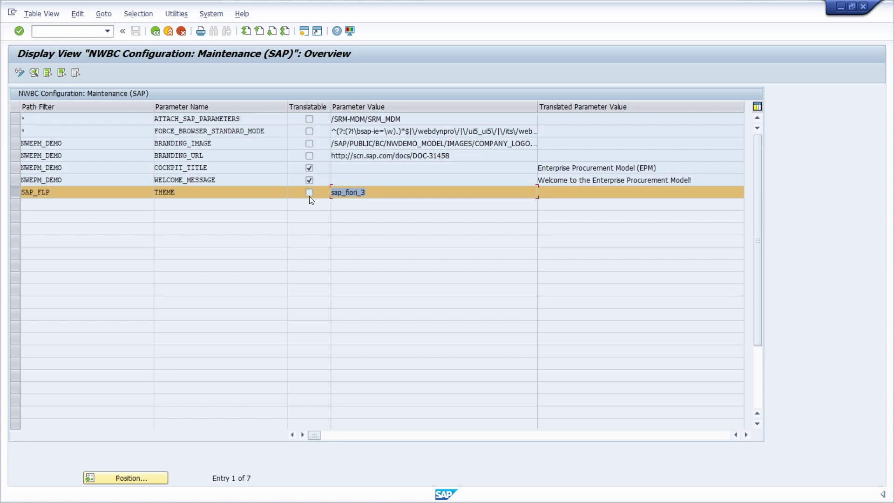
double_click(70, 196)
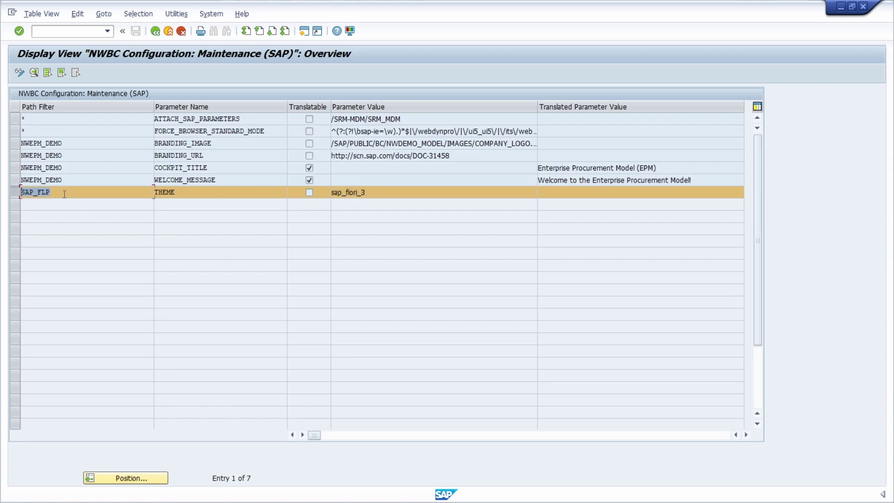
key("Tab")
key("Tab")
key("Tab")
key("End")
- Run transaction /n/ui2/nwbc_cfg_cust to open the customer NWBC configuration
left_click(67, 32)
type("/n/ui")
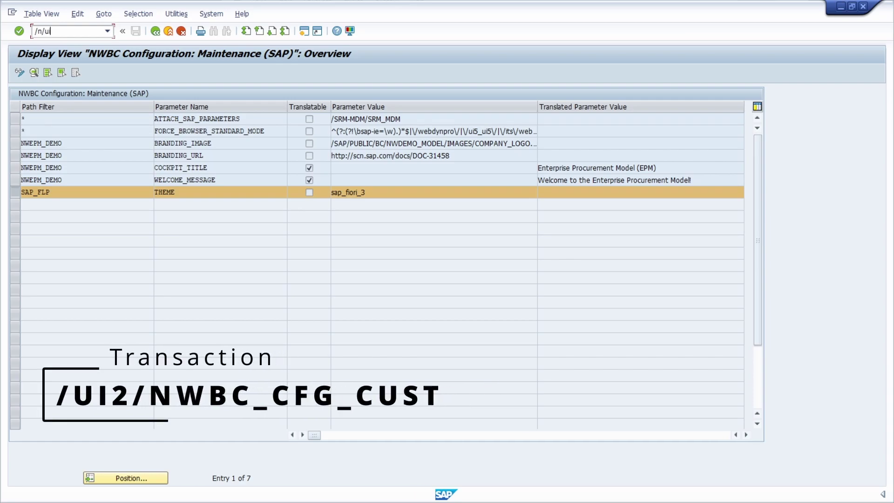
type("2/nwbc_cfg_cust")
key("Return")
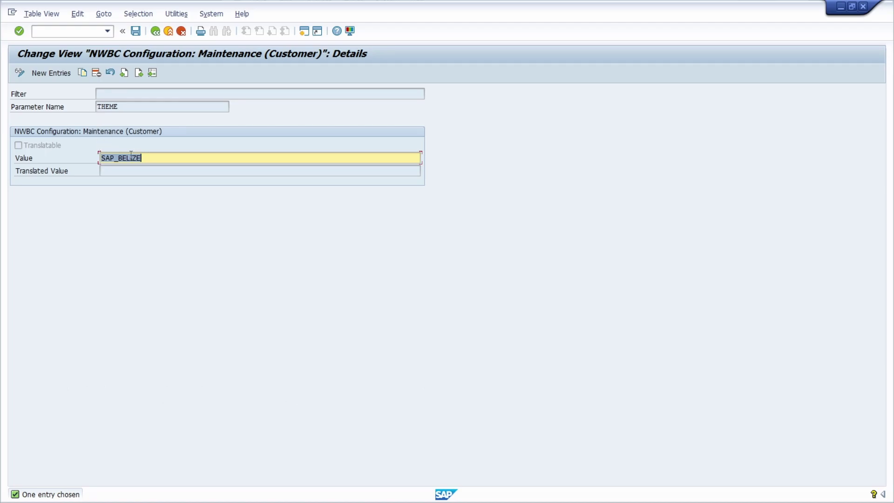
- Create a new customer configuration entry with the filter SAP_FLP and the parameter name THEME
left_click(50, 74)
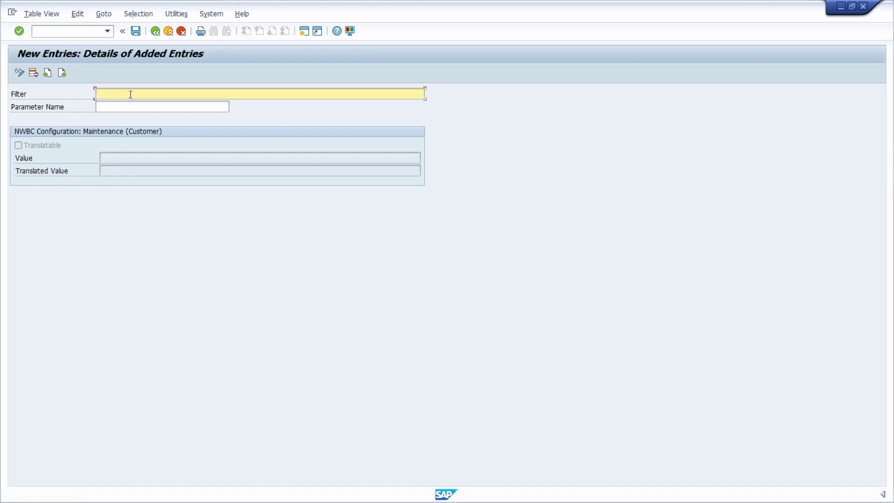
left_click(130, 94)
left_click(130, 106)
left_click(127, 106)
left_click(130, 114)
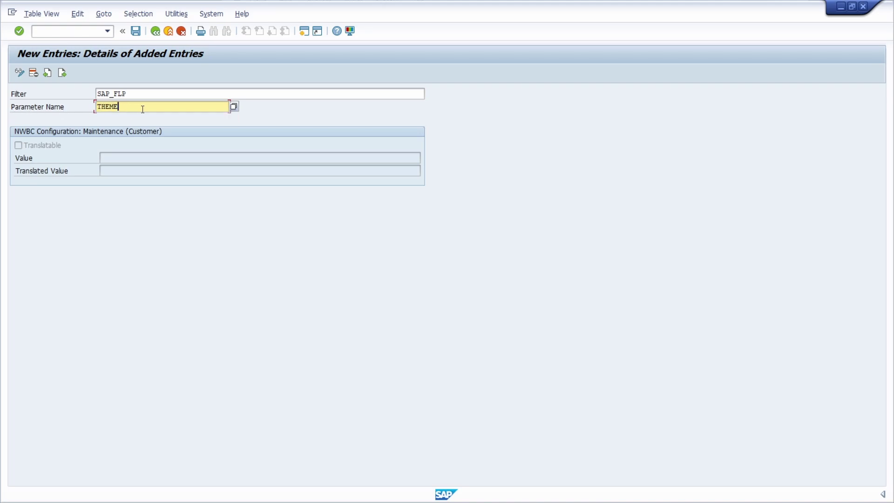
key("Return")
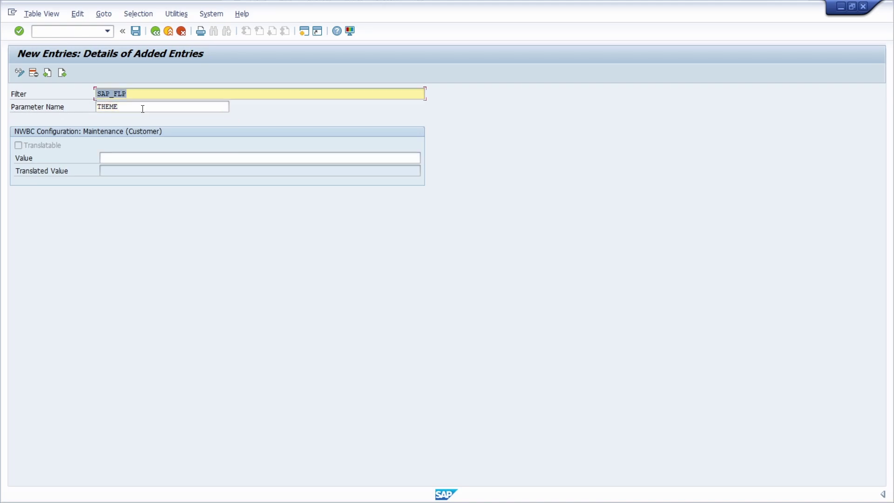
- Set the THEME parameter's value to custom_quartzlight_3 and save the entry to the proposed customizing request
left_click(136, 156)
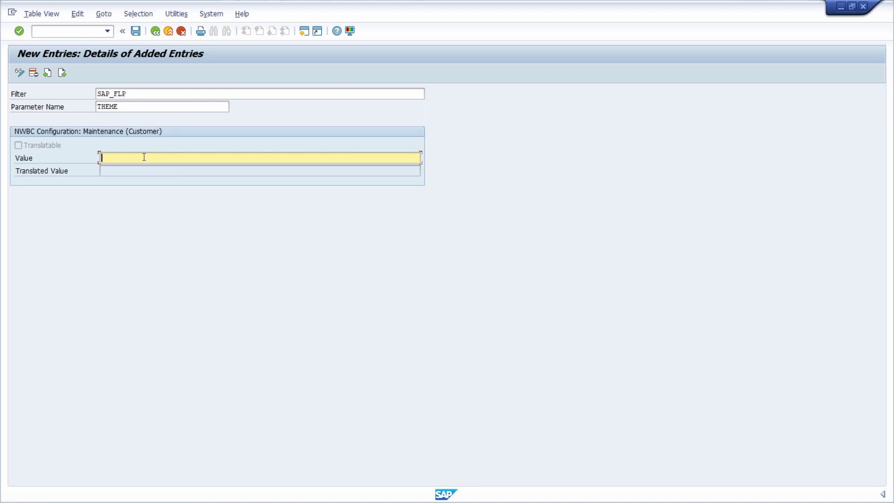
type("custom_quartzlight_3")
left_click(136, 31)
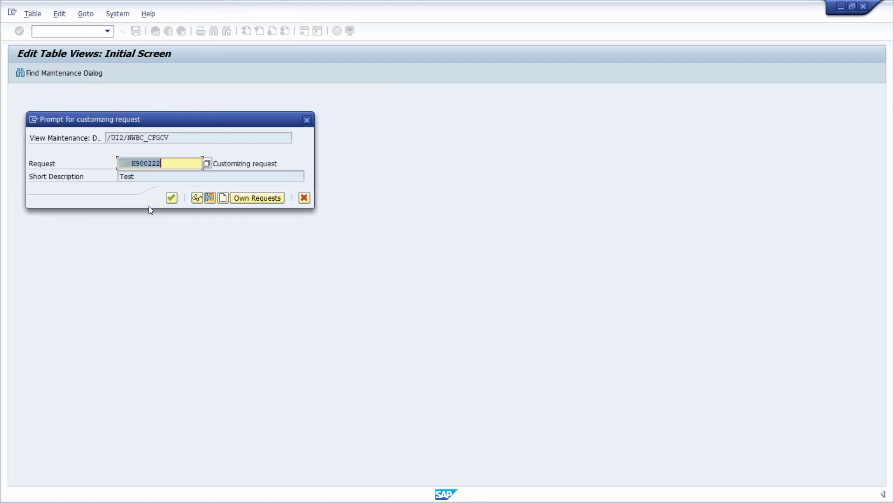
left_click(170, 198)
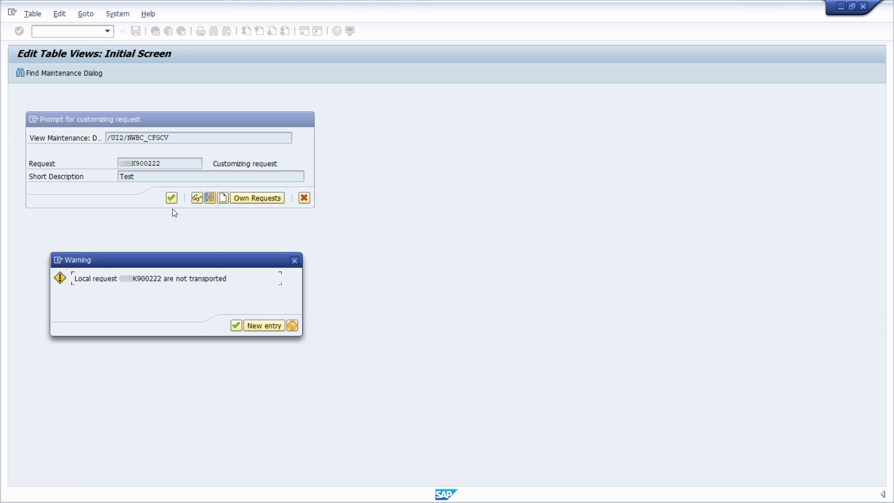
left_click(236, 326)
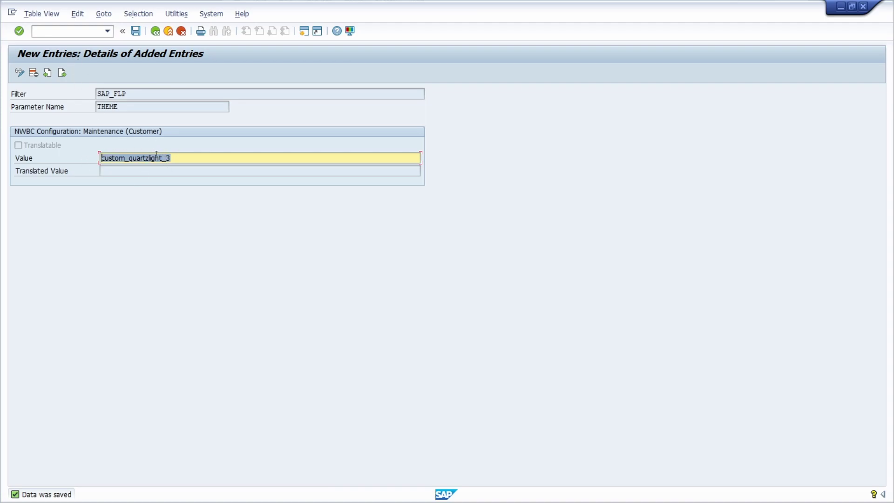
- Run transaction /n/ui2/flp_sys_conf and accept the notices to open the launchpad system configuration
key("Home")
left_click(71, 34)
type("/n")
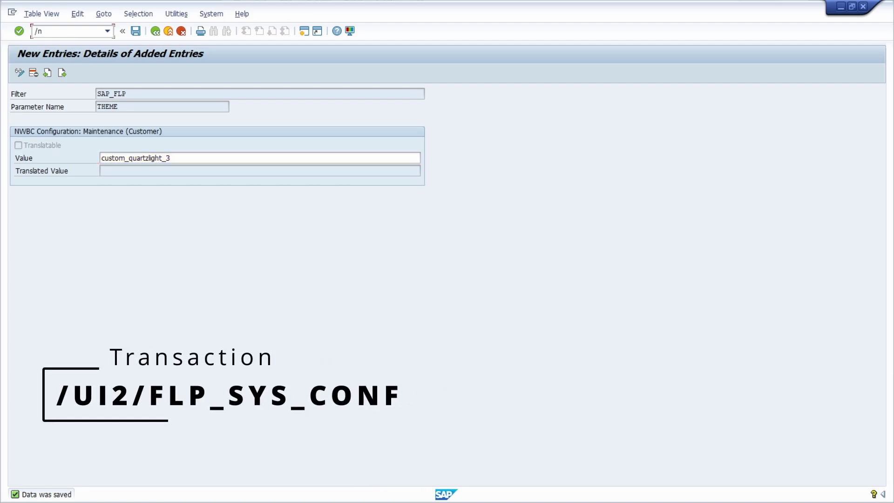
type("/ui2/flp_sys_conf")
key("Return")
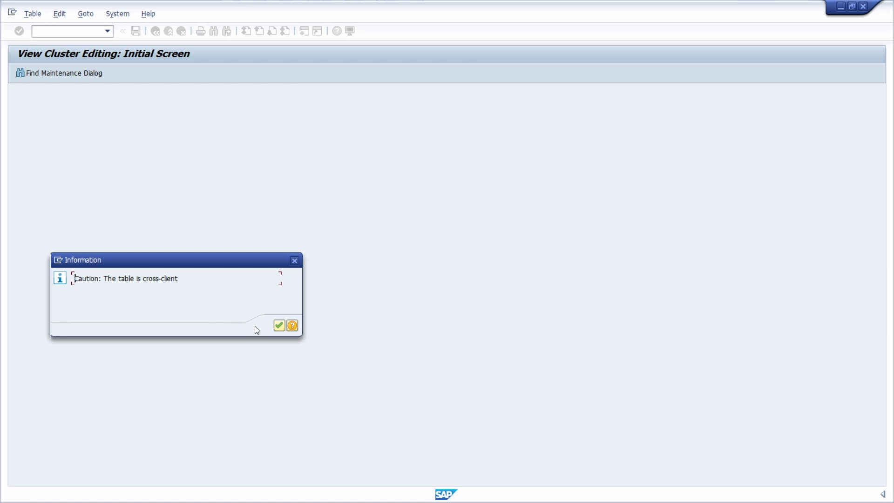
left_click(279, 325)
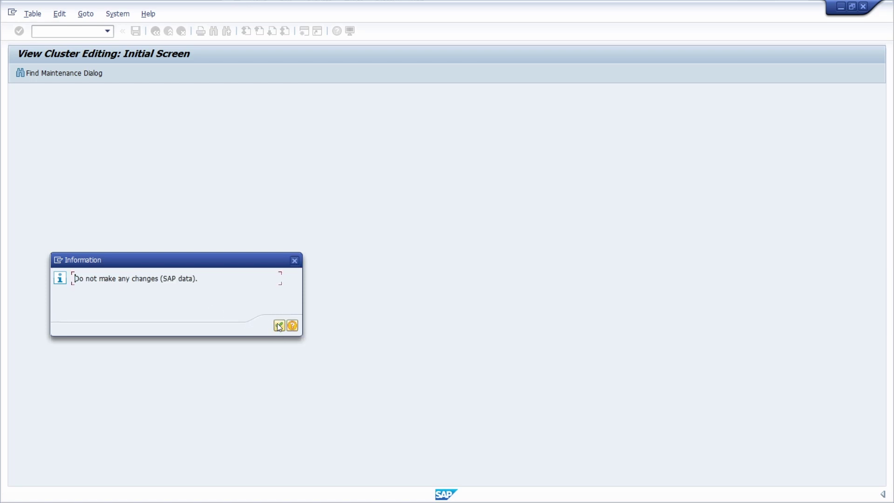
left_click(278, 325)
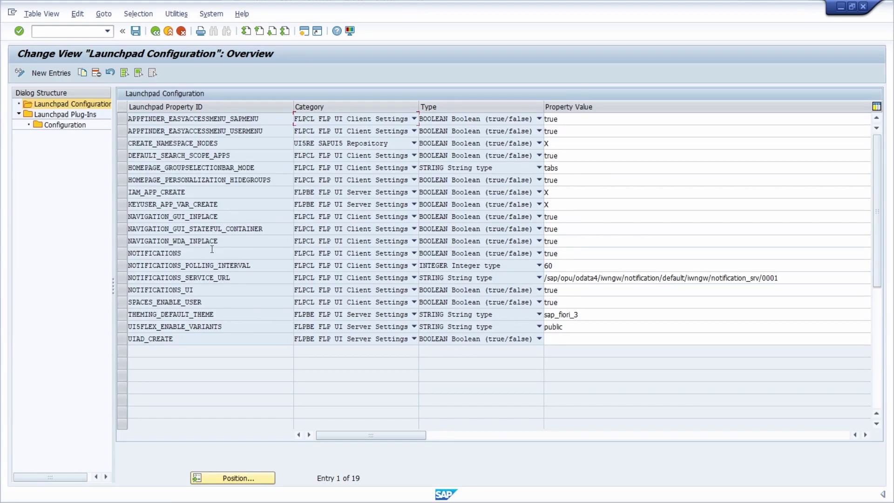
- Set the THEMING_DEFAULT_THEME property value to custom_quartzlight_3 and save it to the proposed workbench request
left_click(120, 317)
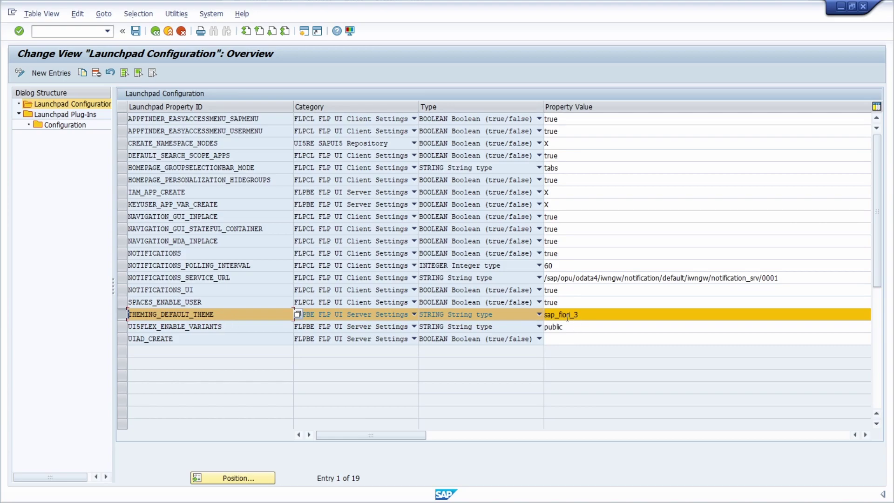
double_click(585, 316)
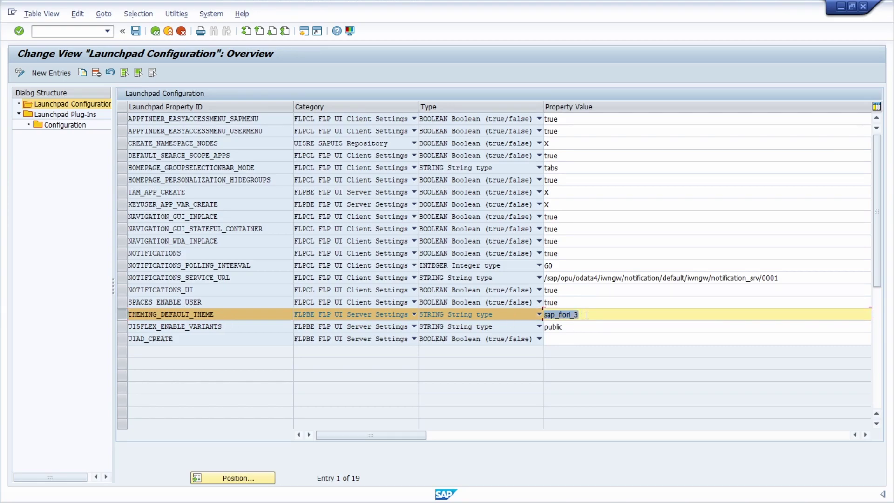
type("custom_quartzlight_3")
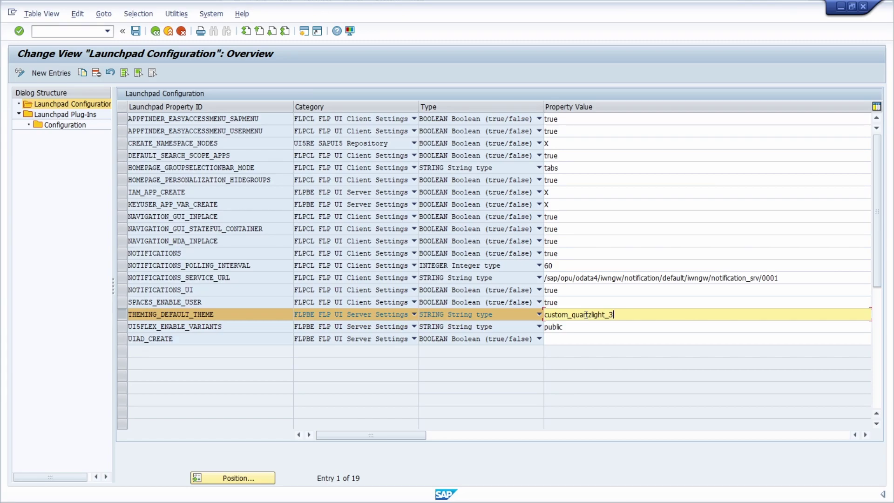
key("ctrl+s")
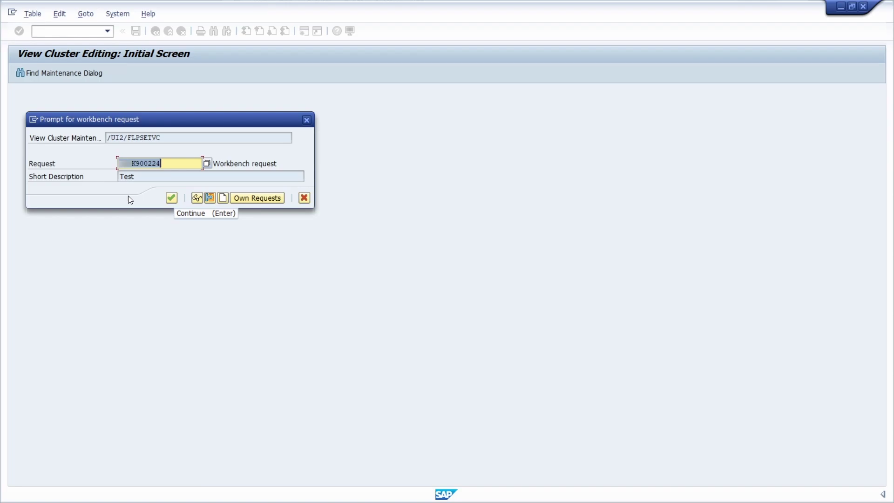
left_click(171, 199)
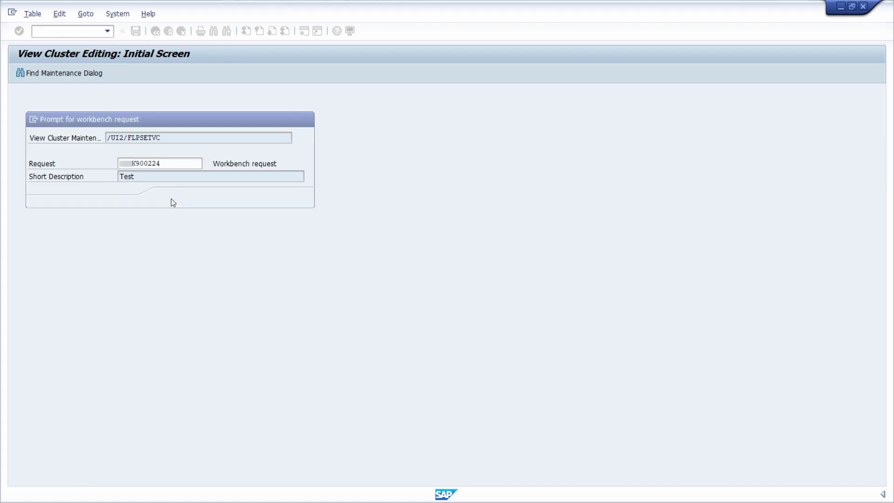
left_click(236, 324)
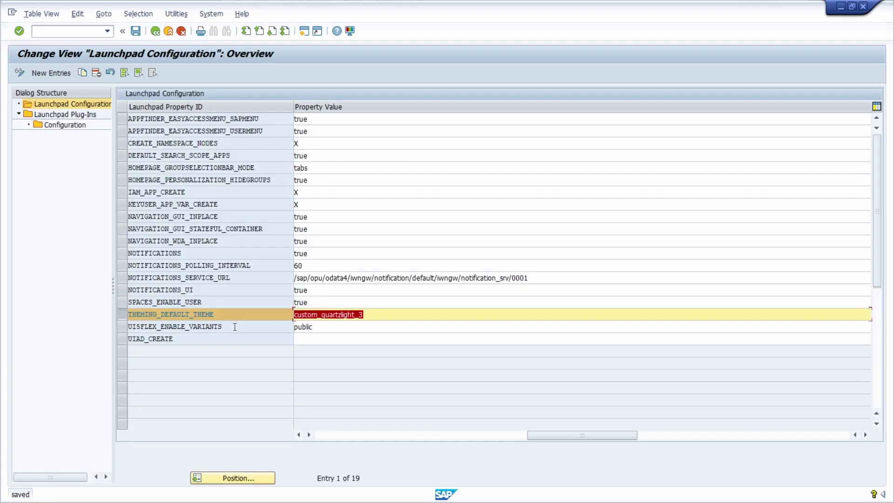